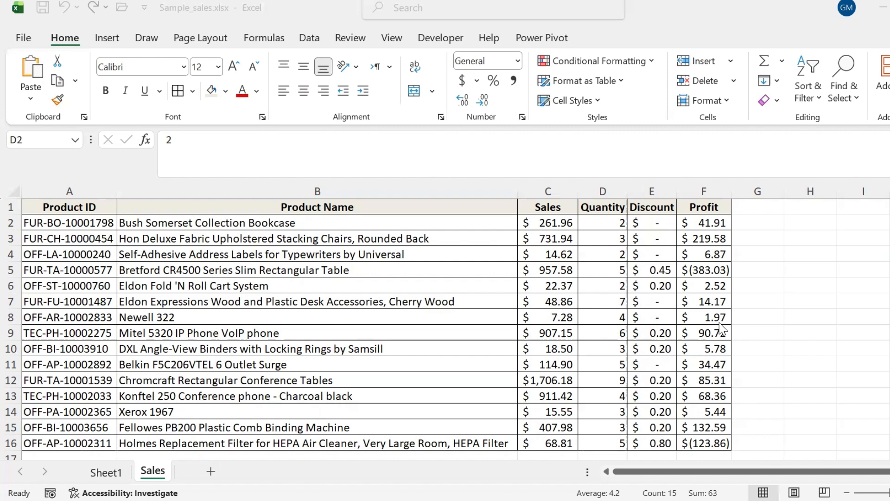
- Select the Product ID, Sales and Profit columns together, rows 1 to 16 including headers, as the data for a chart
click(47, 202)
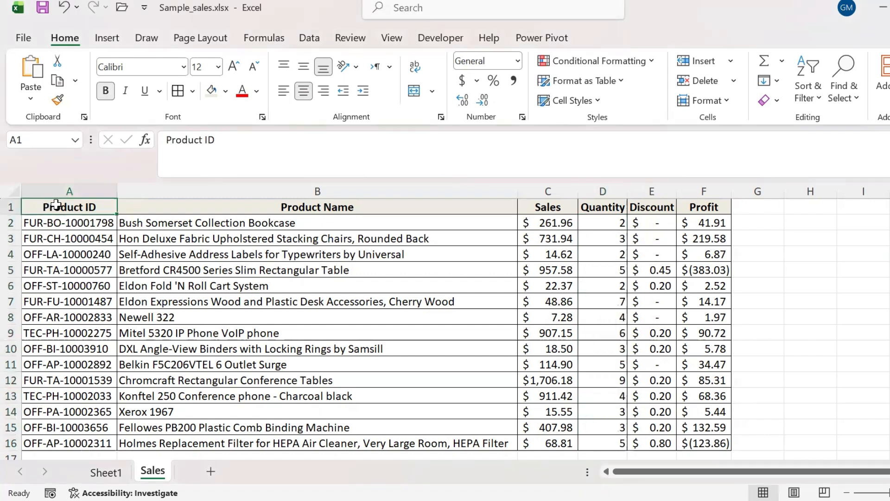
drag(55, 204, 58, 443)
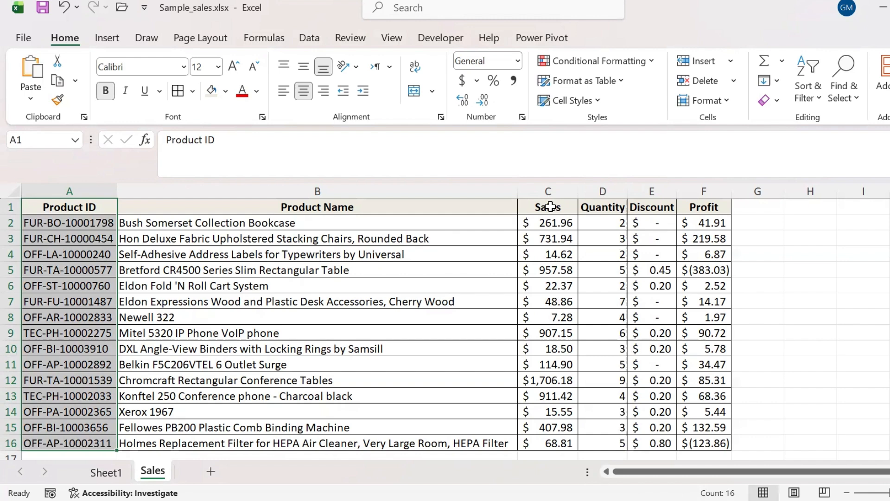
drag(550, 206, 536, 443)
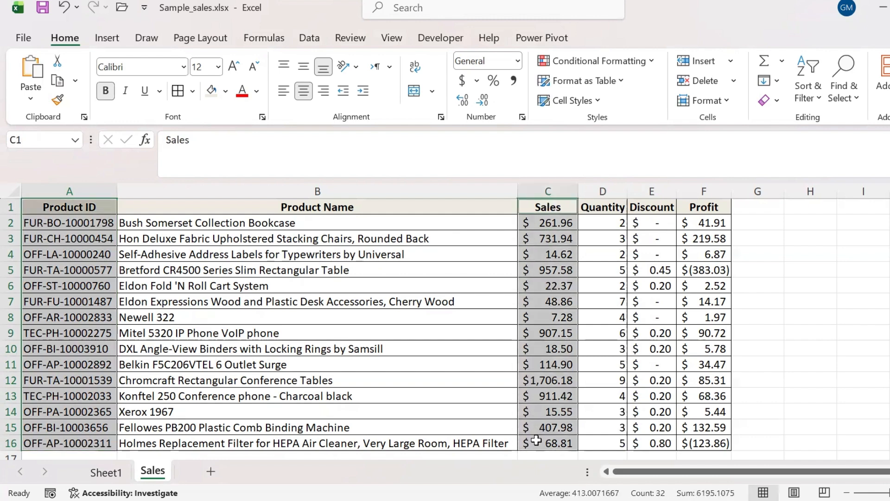
drag(700, 208, 707, 447)
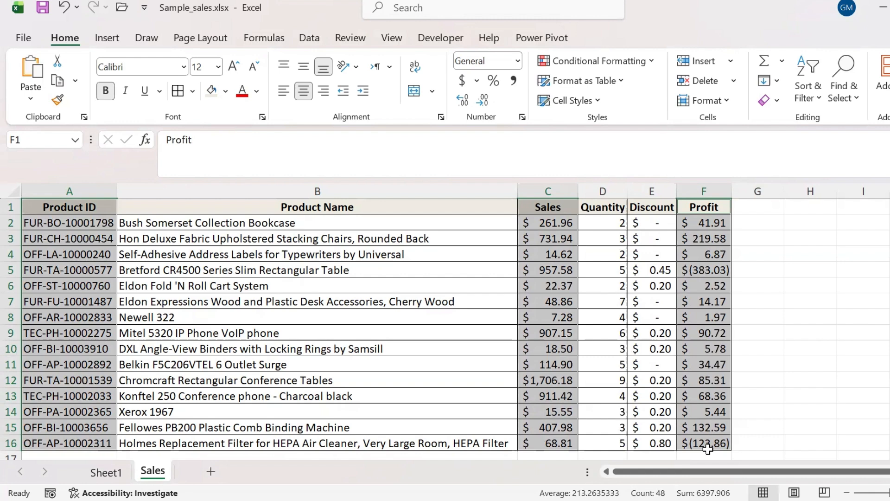
click(104, 39)
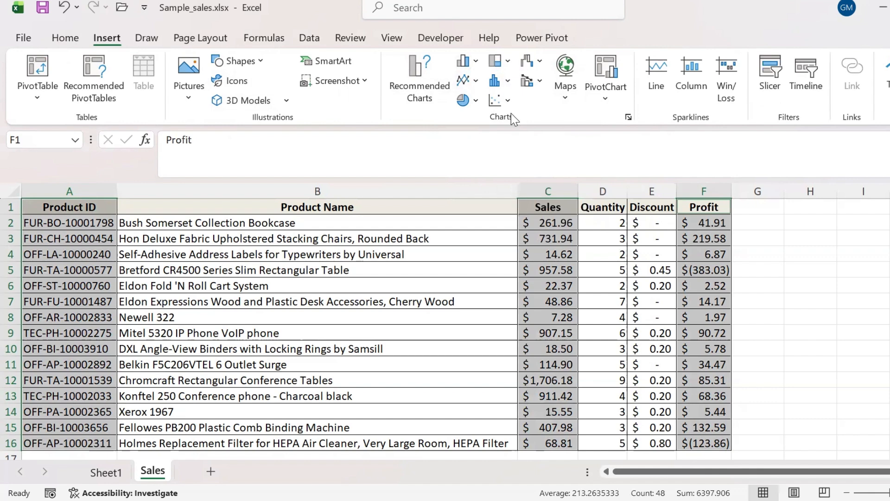
click(508, 100)
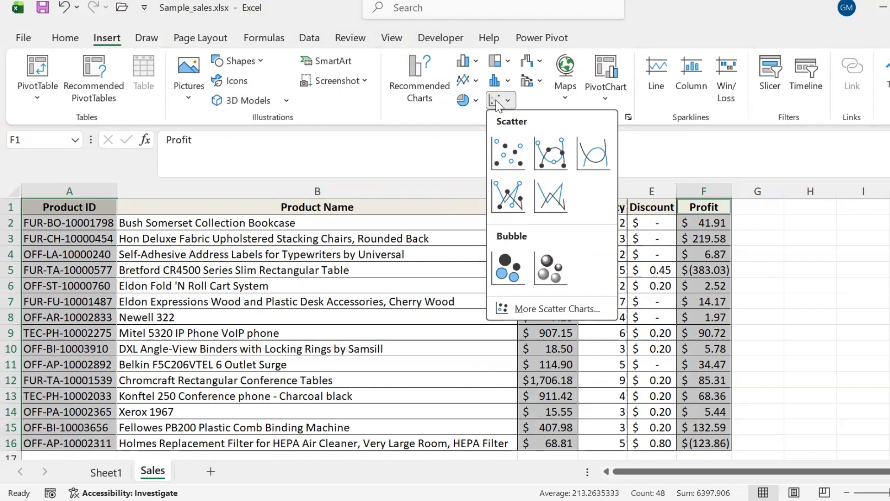
click(475, 81)
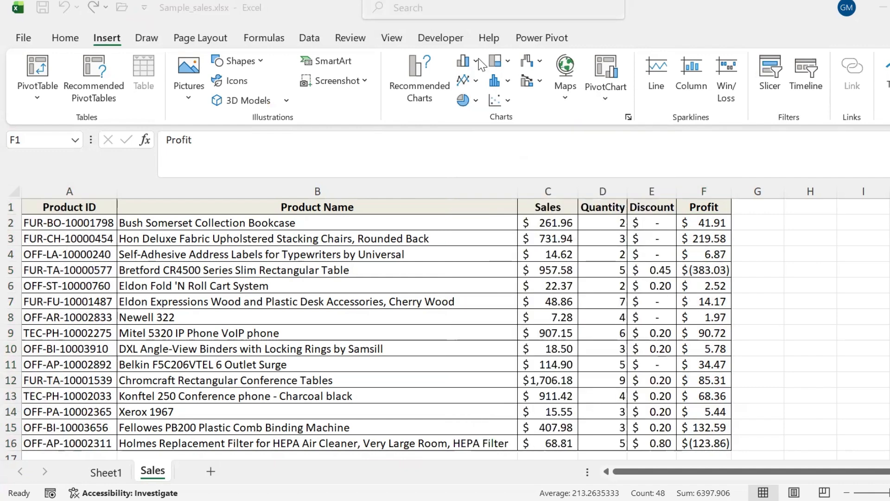
click(477, 61)
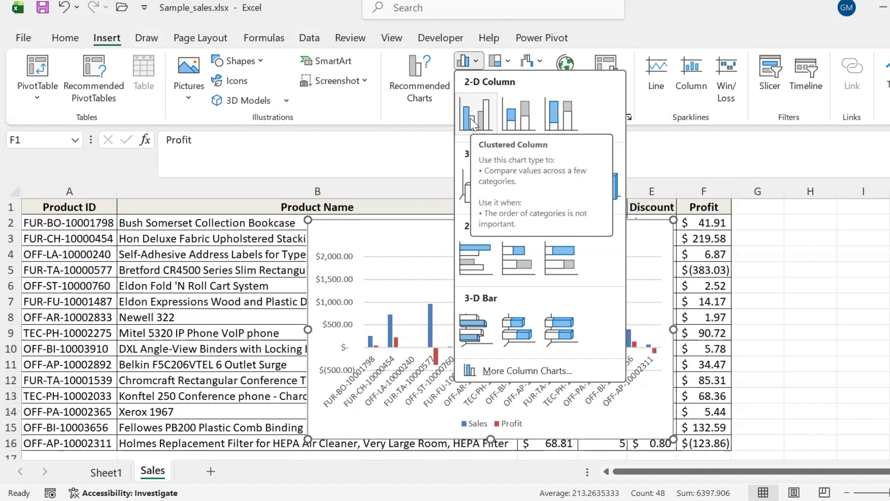
key(Escape)
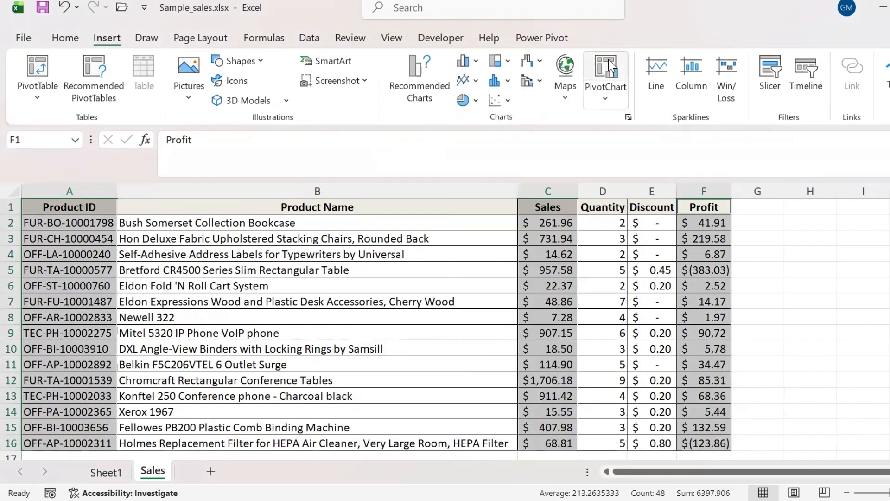
- Insert a Clustered Column chart from the full list of chart types, with Sales and Profit plotted per product ID
click(628, 118)
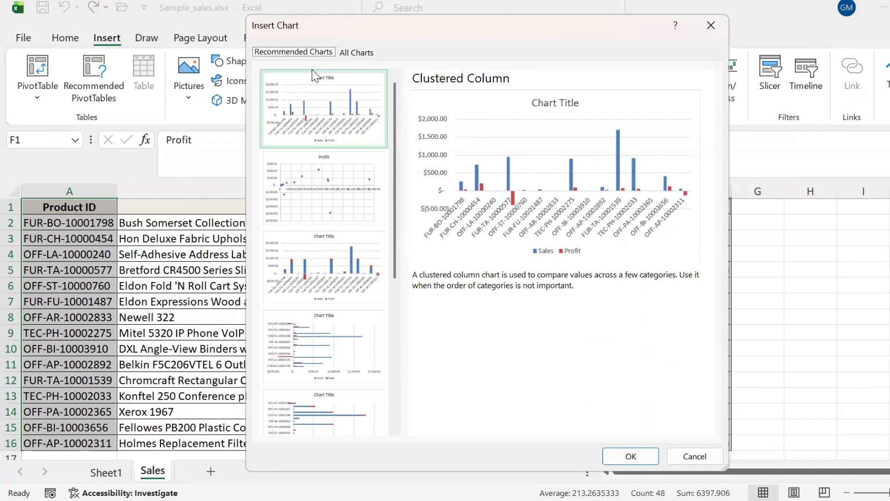
click(358, 52)
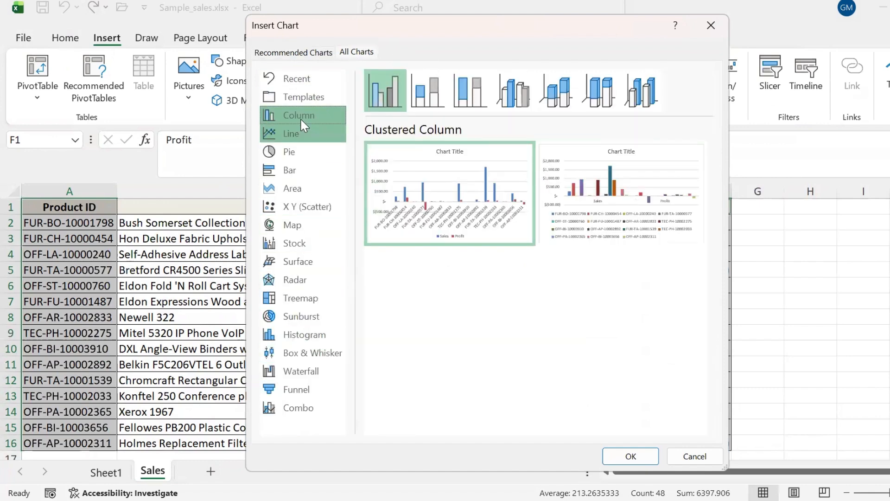
click(288, 169)
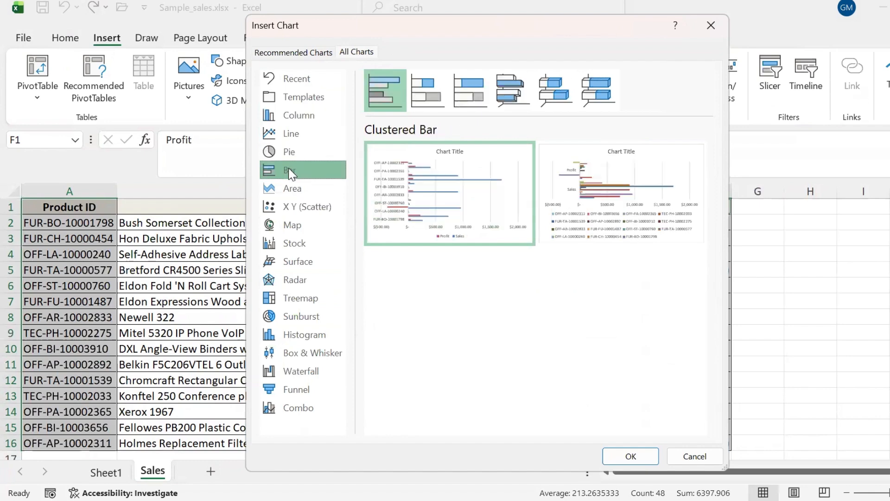
click(297, 116)
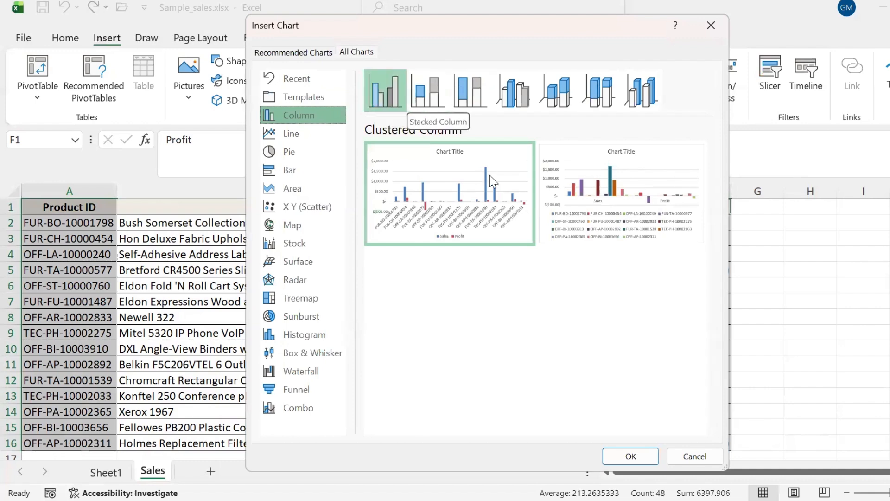
mouse_move(500, 235)
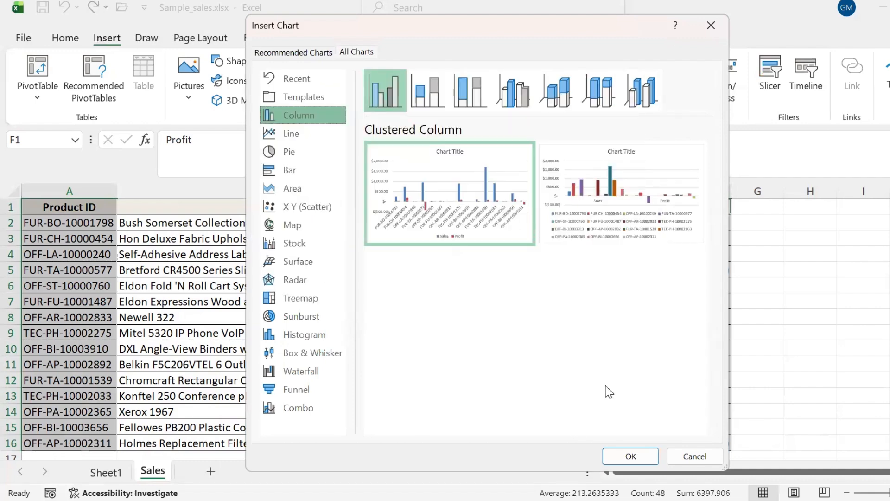
click(640, 466)
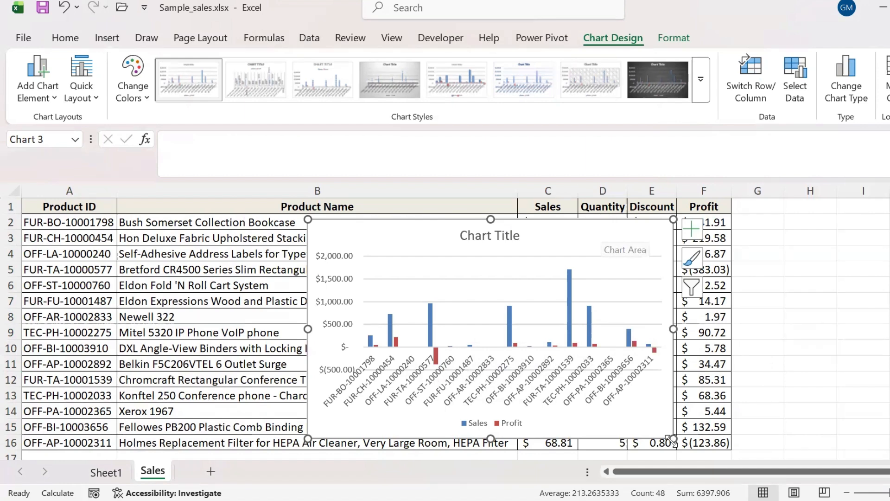
- Enlarge the chart and place it beside the data table, over about columns H to P
drag(673, 437, 770, 460)
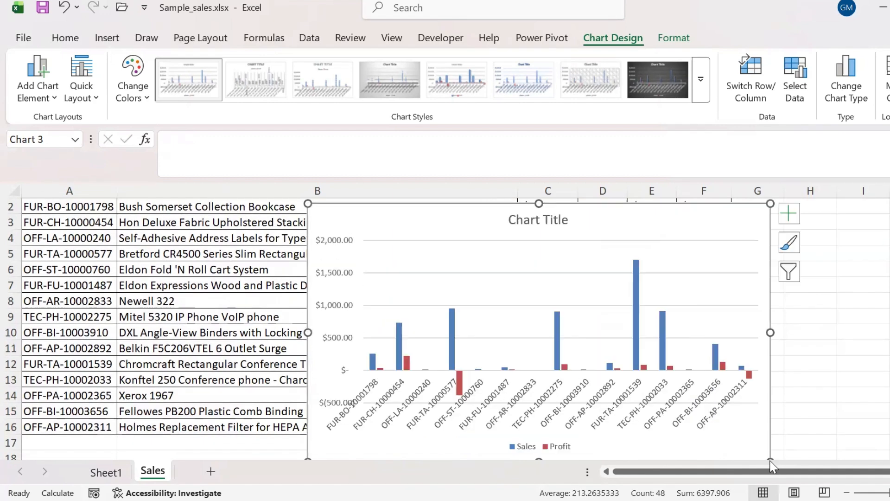
double_click(709, 214)
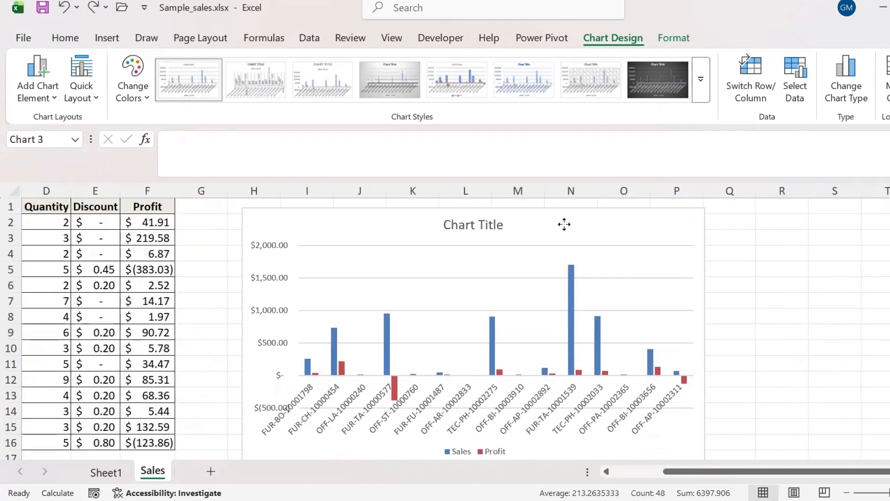
click(564, 224)
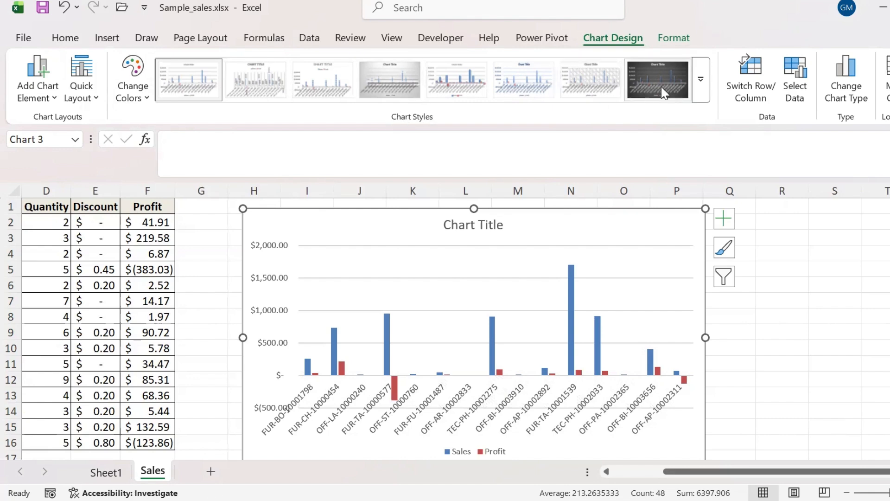
click(701, 88)
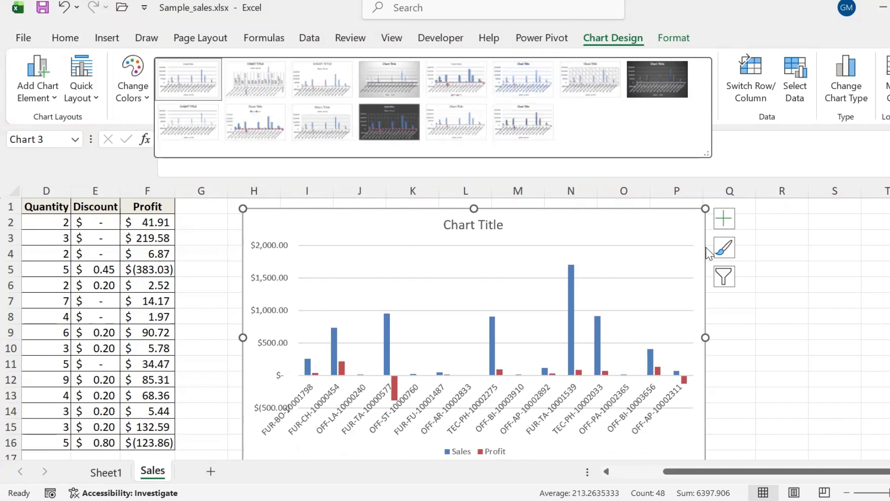
click(648, 261)
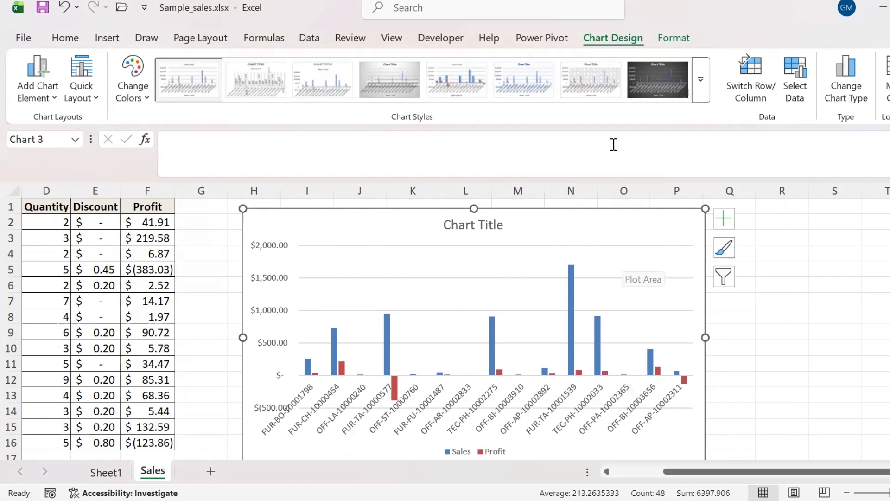
- Change the chart's type to a standard Line chart
click(846, 81)
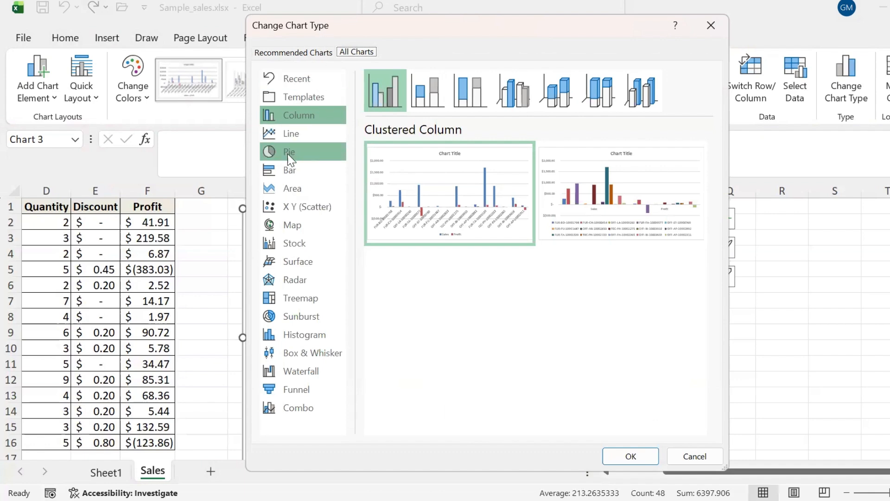
click(290, 134)
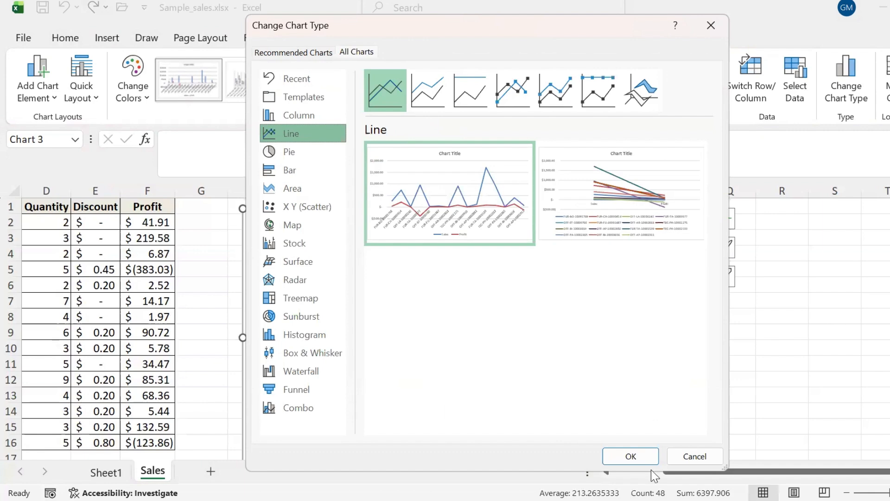
click(631, 455)
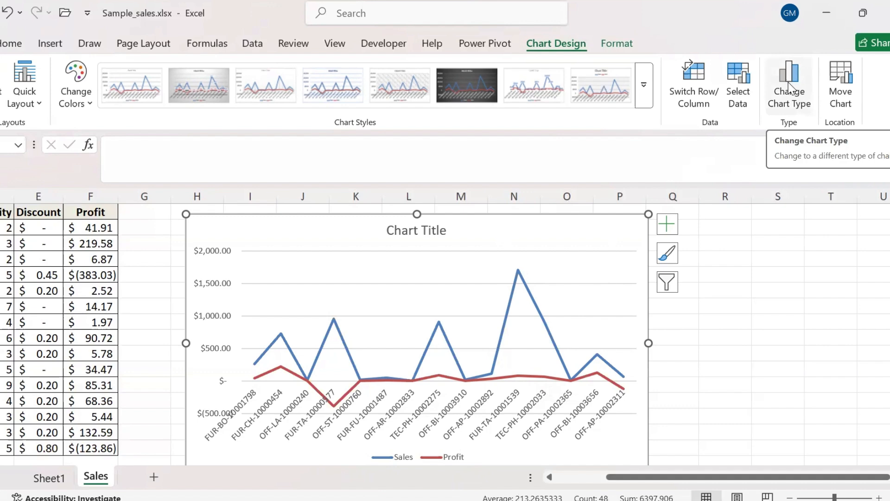
- Change the line chart back to the Clustered Column type
click(790, 88)
click(236, 121)
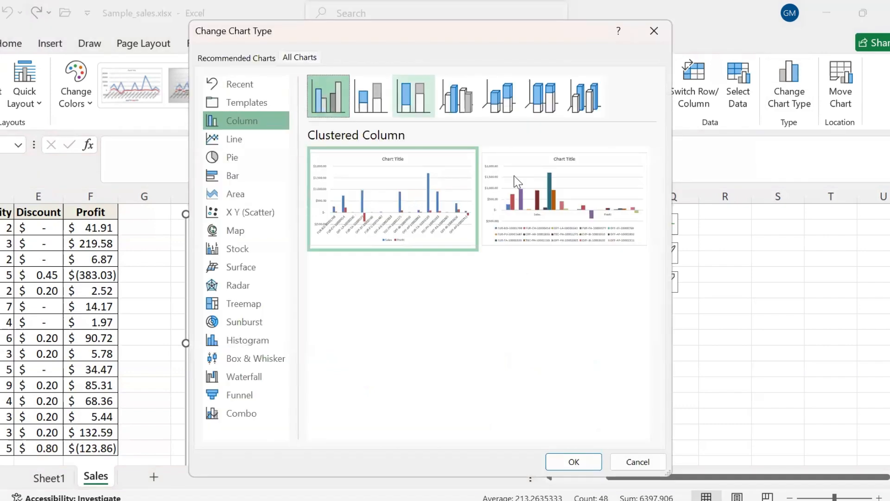
click(561, 461)
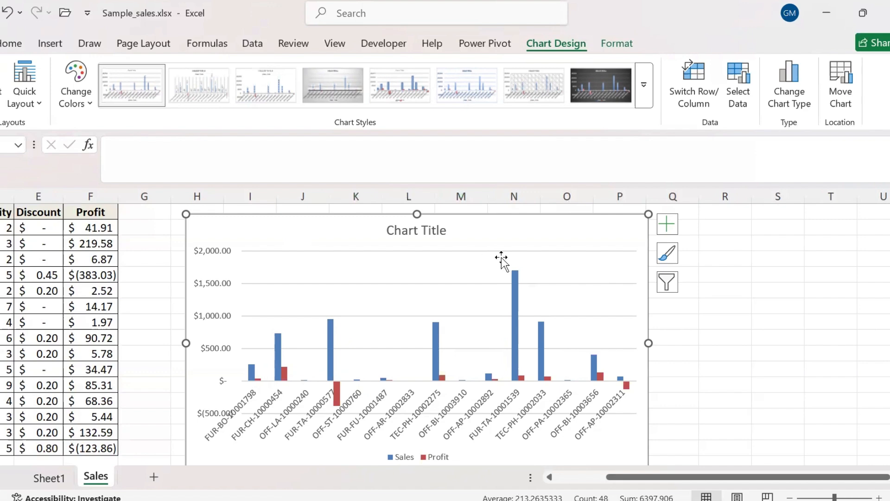
- Replace the chart title with "Sales Vs Profit" and format it in bold, larger, dark blue text
click(439, 231)
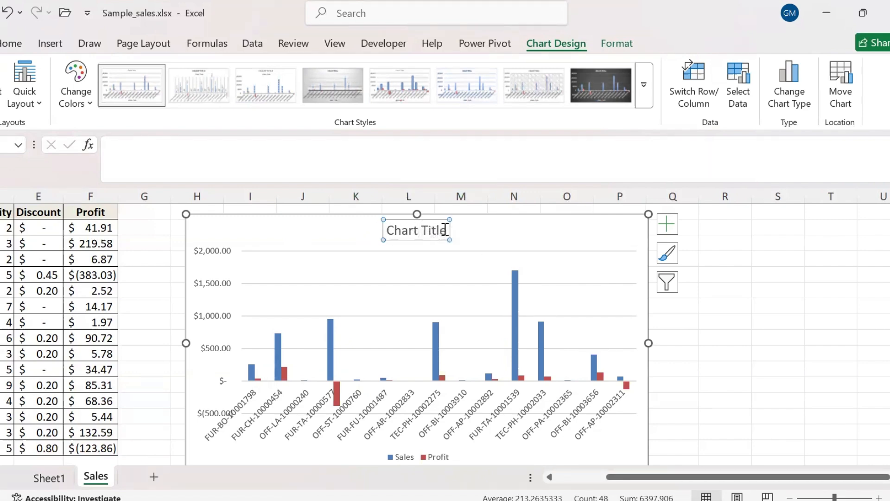
drag(445, 229, 328, 231)
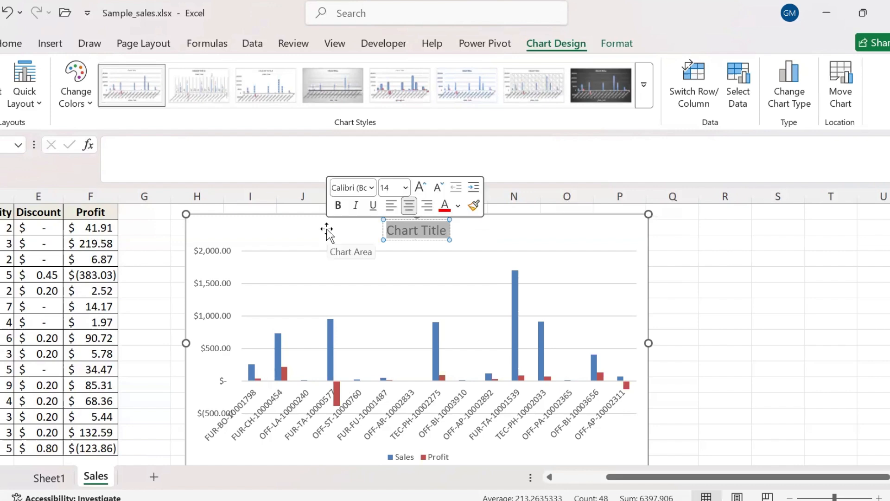
text(Sales Vs Profit)
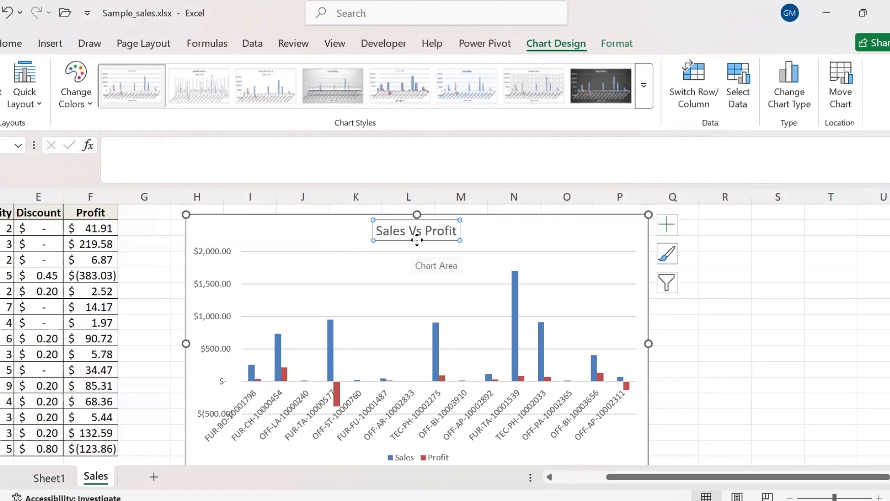
click(14, 43)
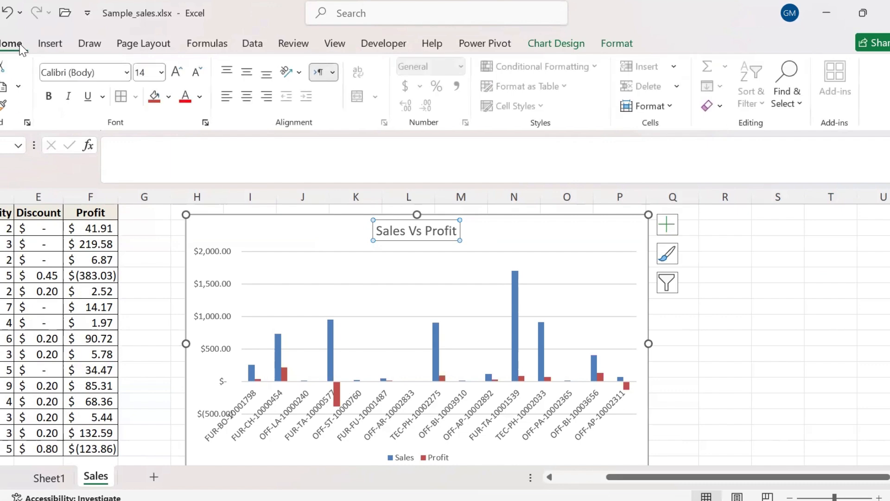
click(48, 96)
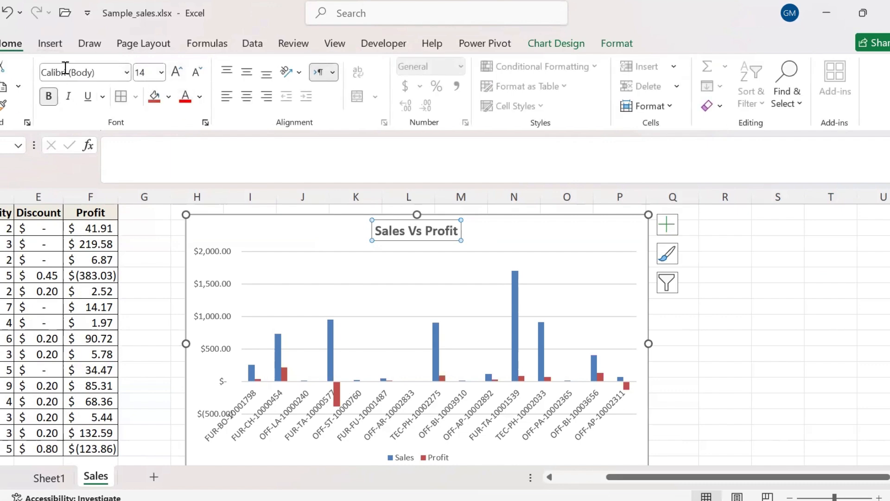
click(611, 229)
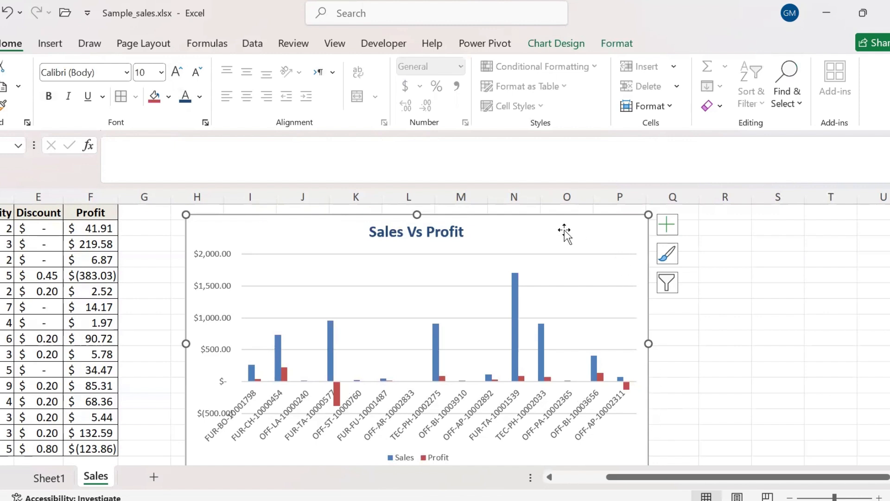
- Select the chart's plot area, vertical value axis and horizontal product ID axis in turn to examine them
click(559, 256)
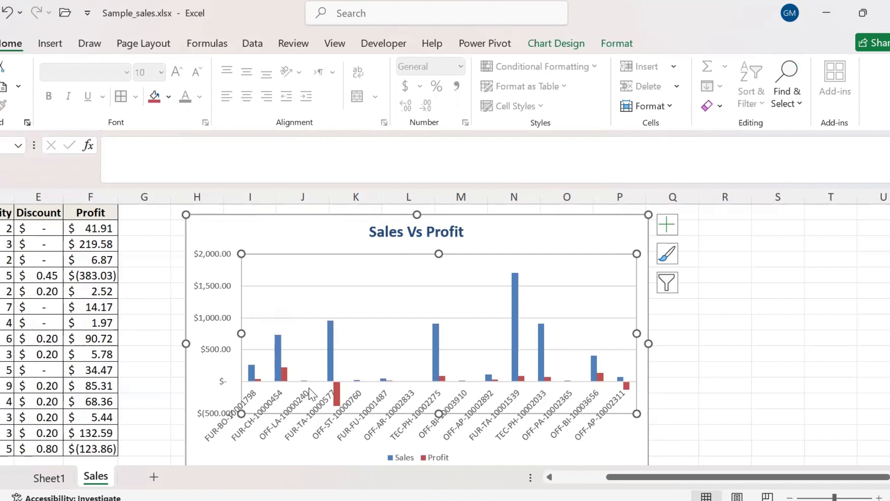
click(225, 266)
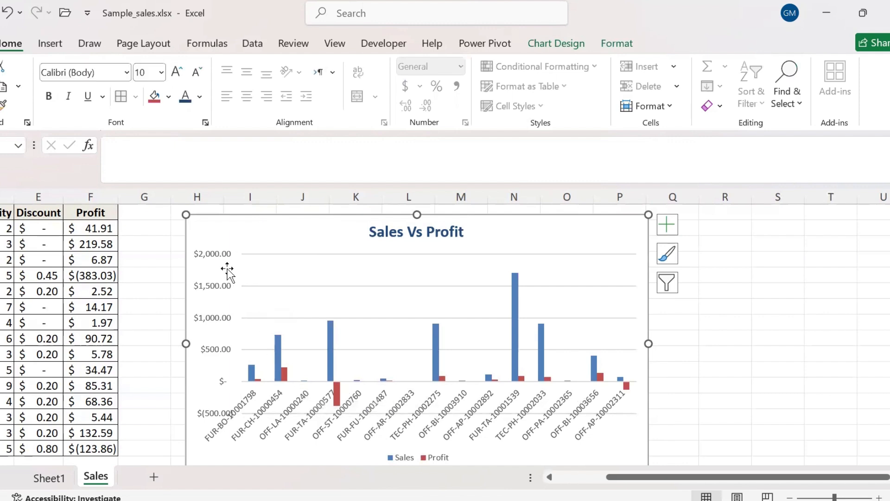
click(214, 260)
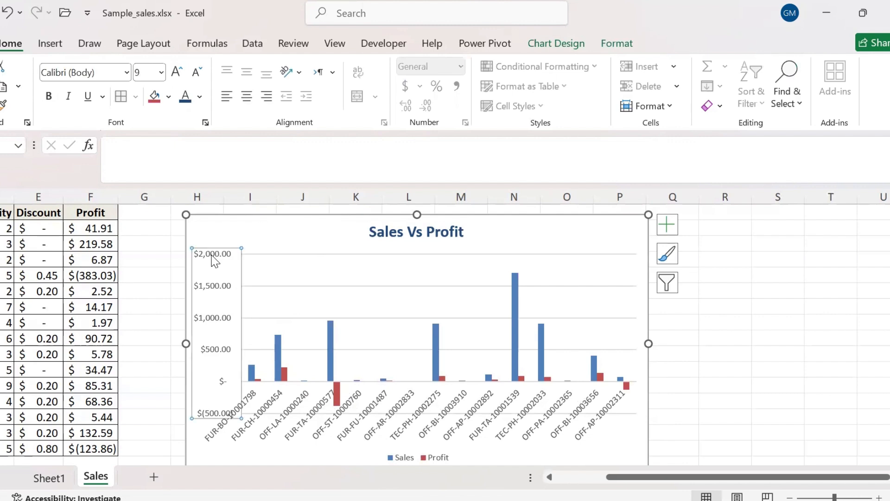
click(325, 397)
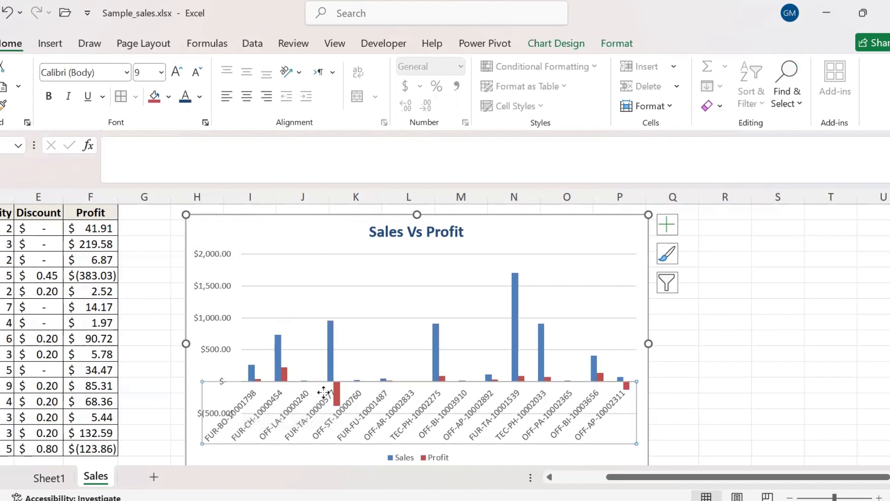
- Hide the primary horizontal axis so the product IDs are removed from the Sales Vs Profit chart
click(420, 459)
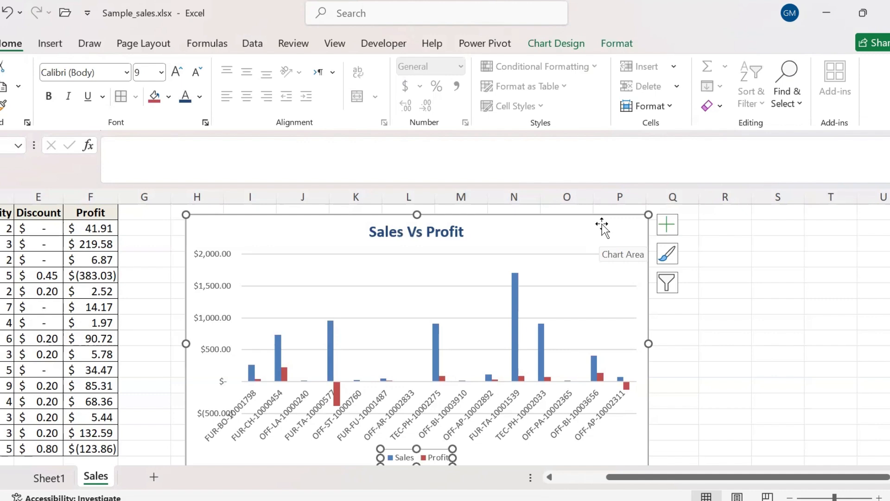
click(548, 43)
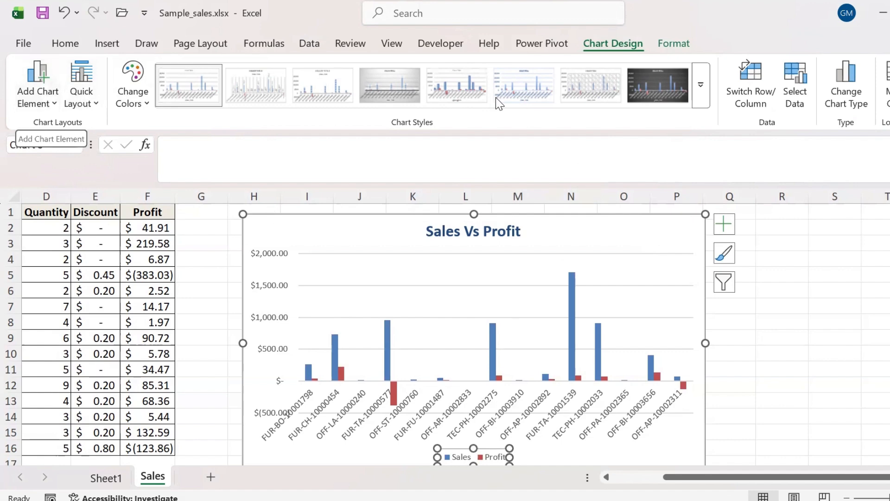
click(33, 105)
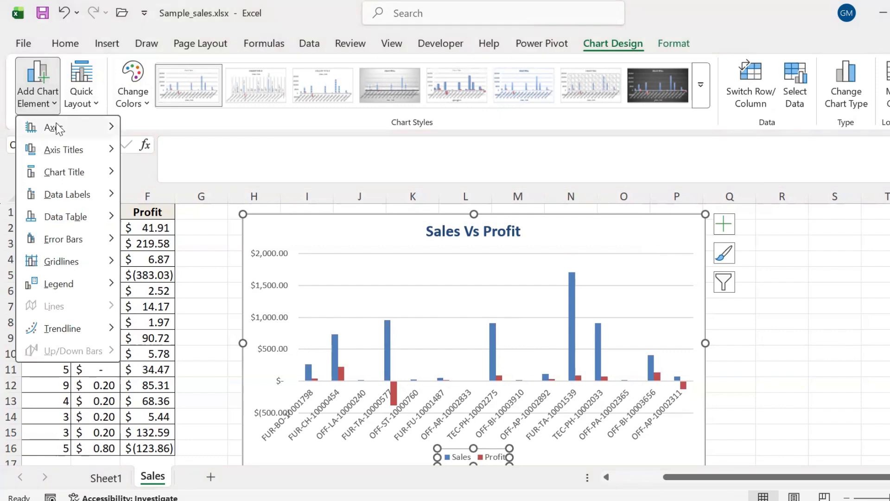
mouse_move(58, 129)
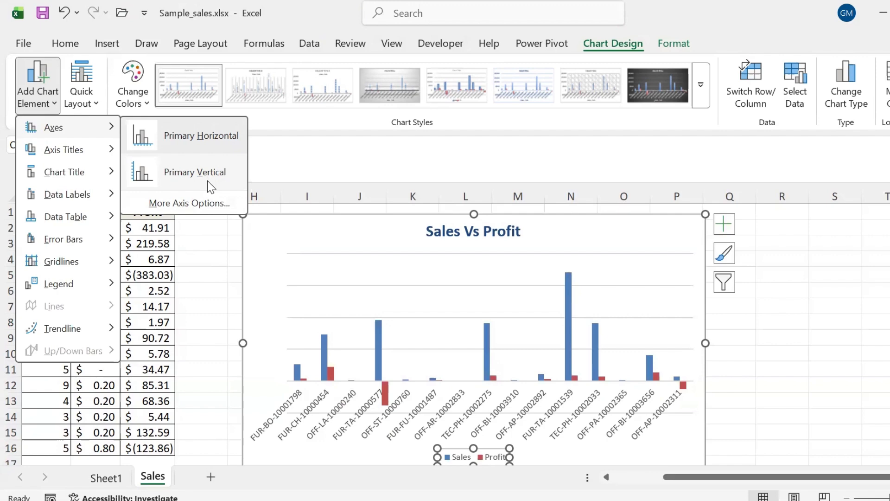
click(214, 136)
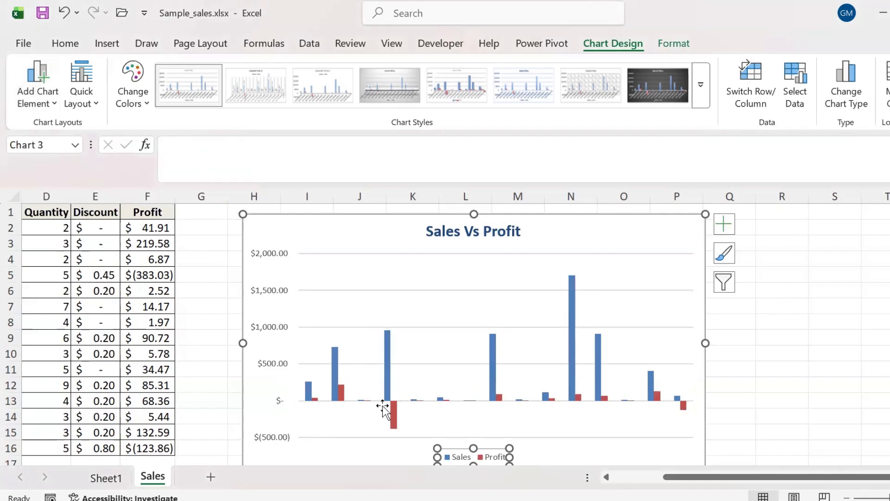
- Restore the chart's primary horizontal axis with its product ID labels
click(351, 413)
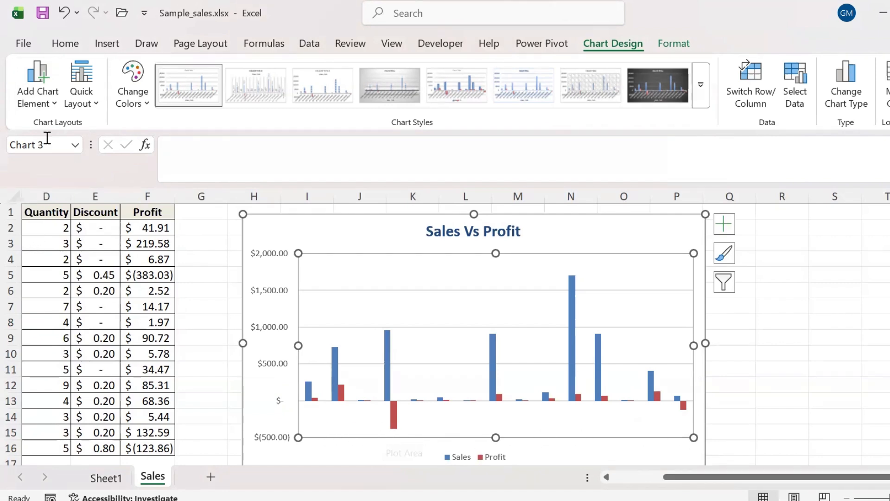
click(52, 97)
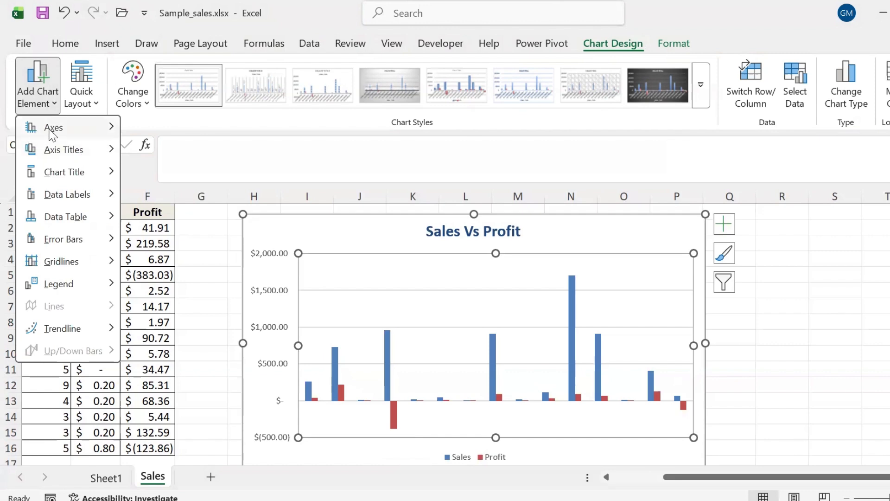
mouse_move(53, 132)
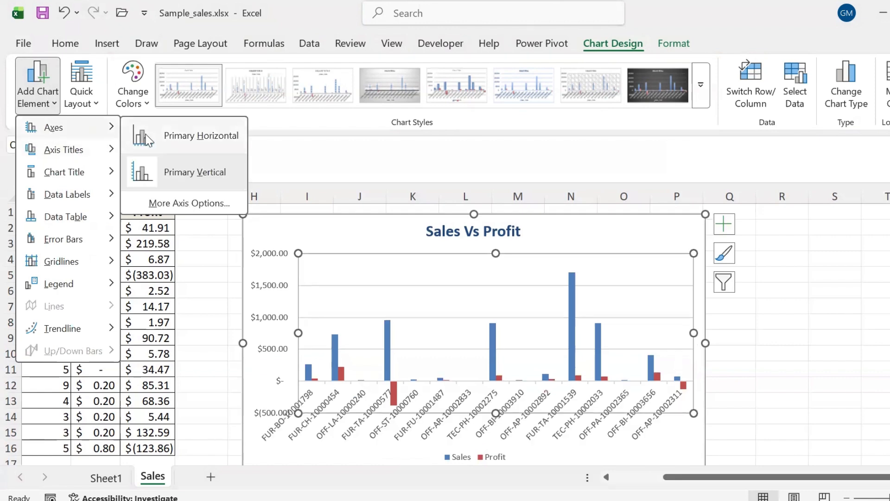
click(148, 139)
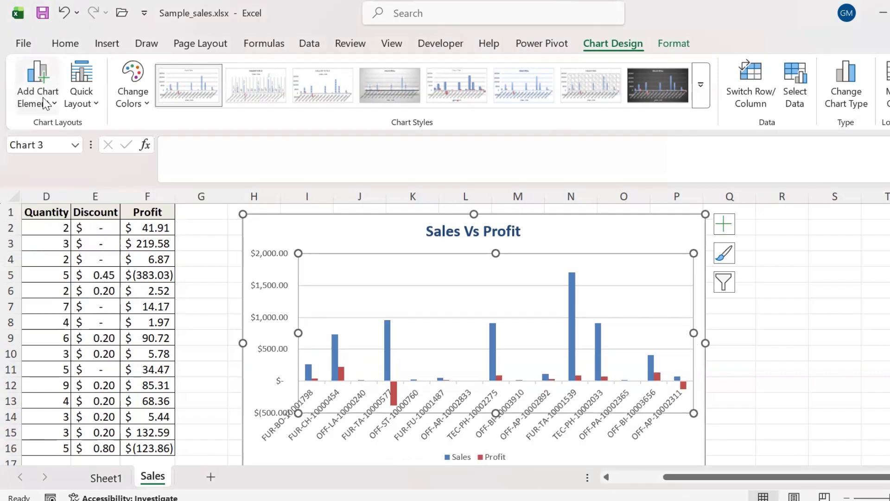
- Add a primary horizontal axis title reading "Product ID" and position it between the axis labels and the legend
click(45, 104)
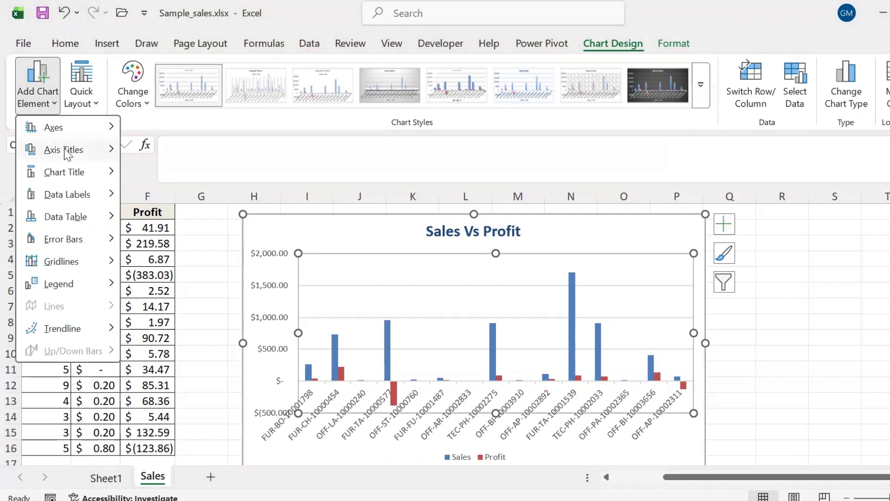
mouse_move(67, 155)
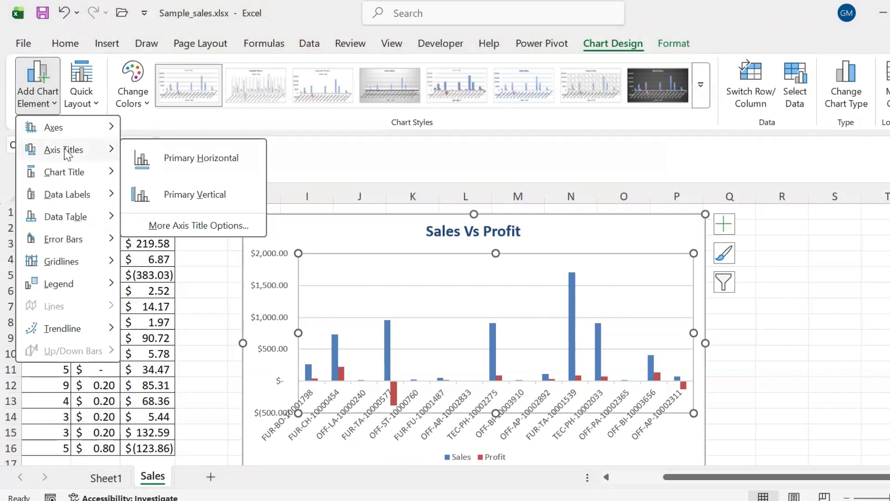
click(201, 165)
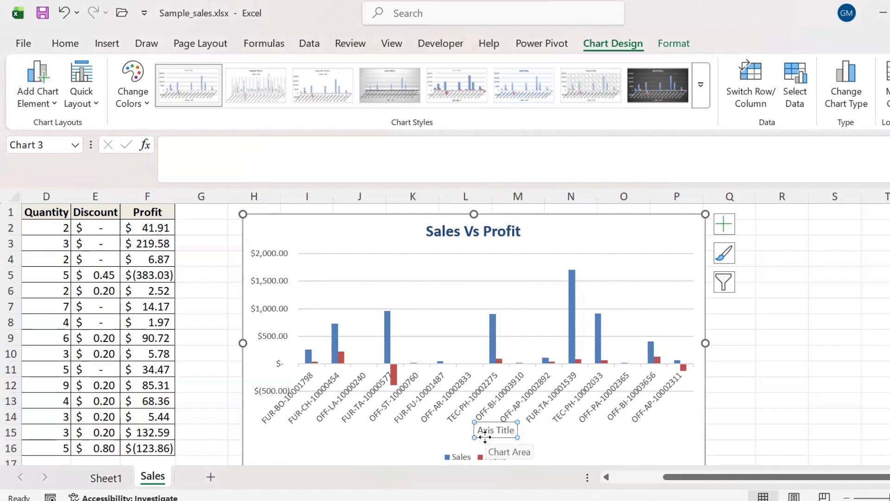
drag(485, 434, 465, 449)
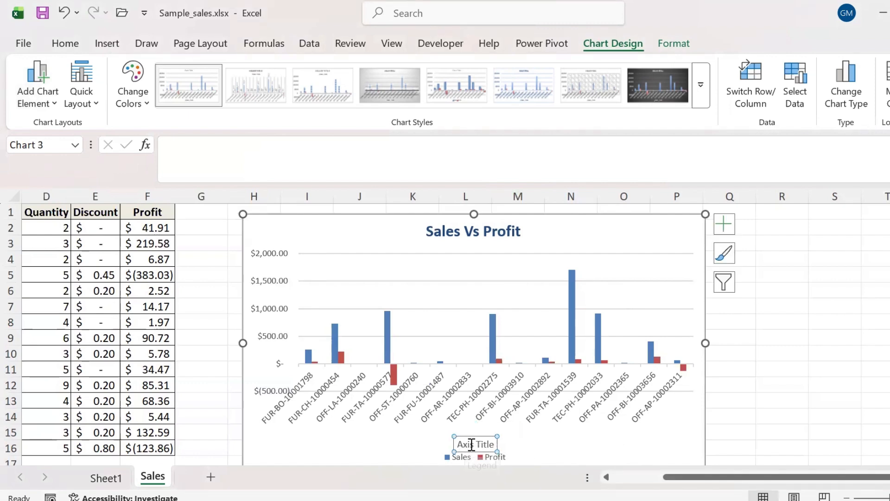
click(470, 445)
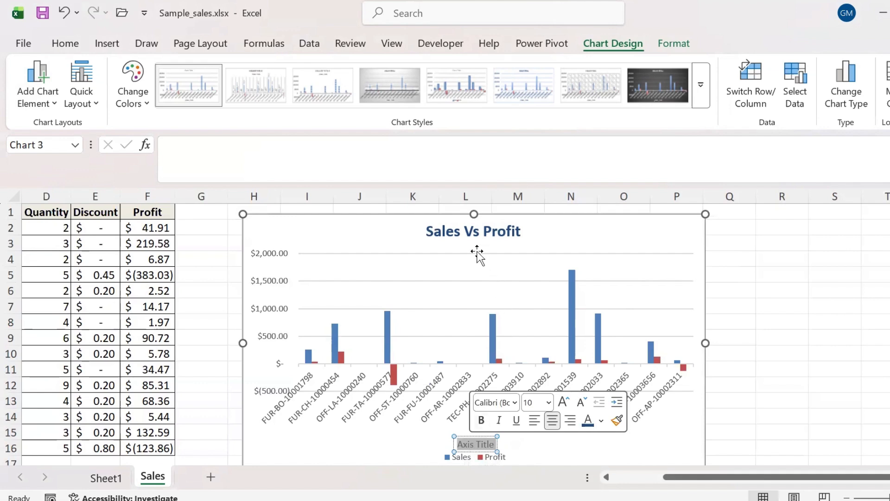
text(P)
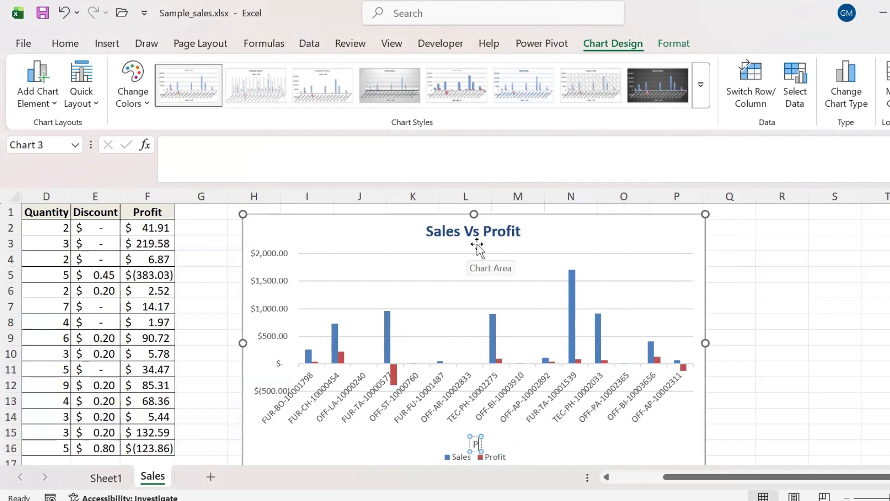
text(roduct ID)
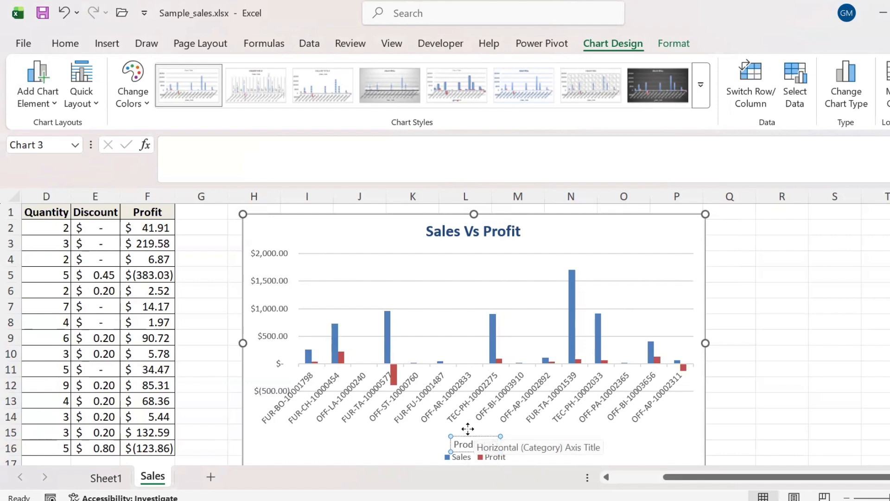
mouse_move(472, 435)
mouse_down()
mouse_move(461, 431)
mouse_move(471, 430)
mouse_up()
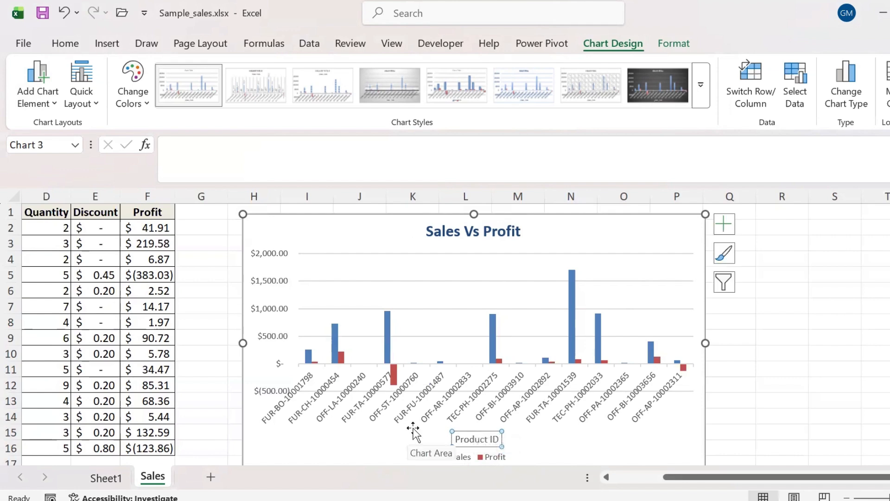
- Add data labels in the Center position to the sales and profit columns and deselect the chart to view them
click(38, 100)
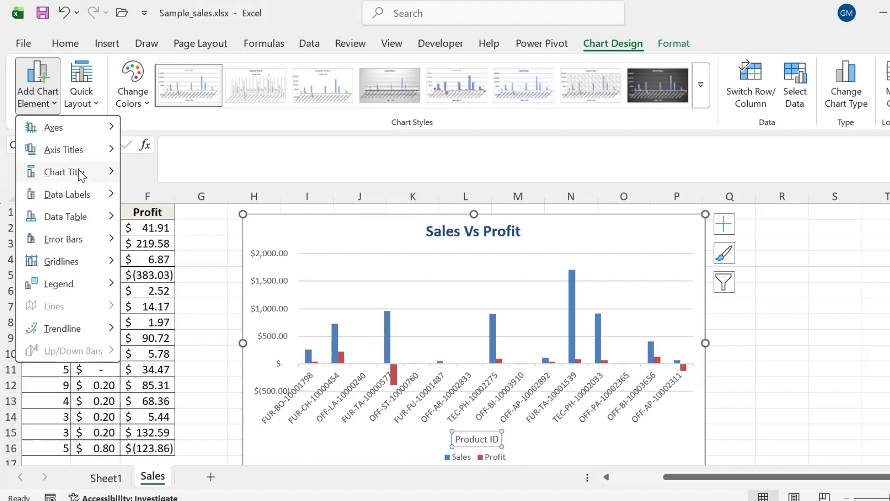
mouse_move(79, 194)
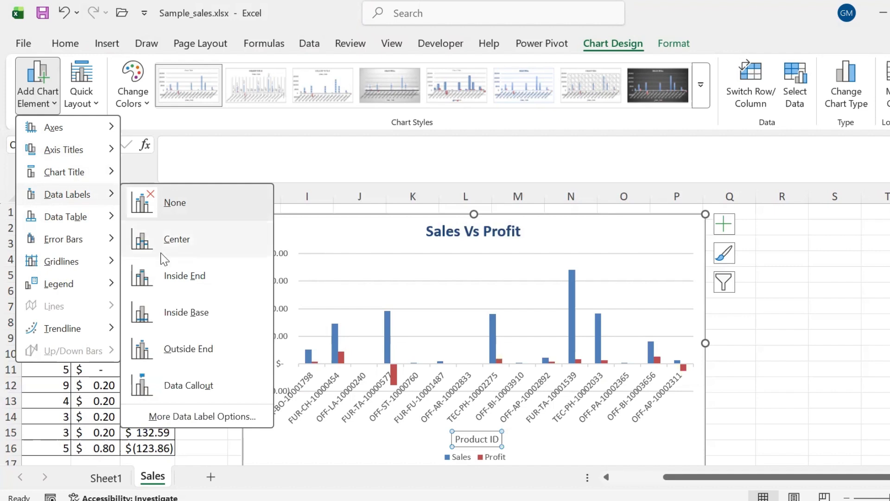
click(183, 241)
click(183, 243)
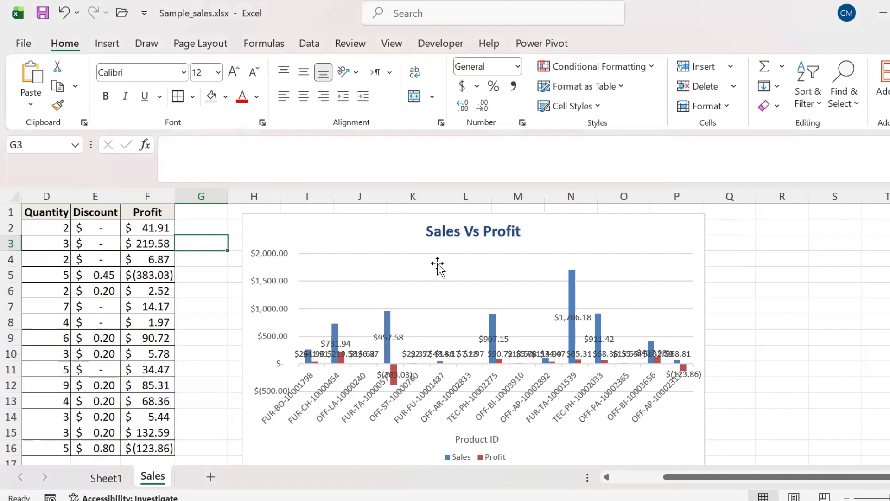
click(350, 226)
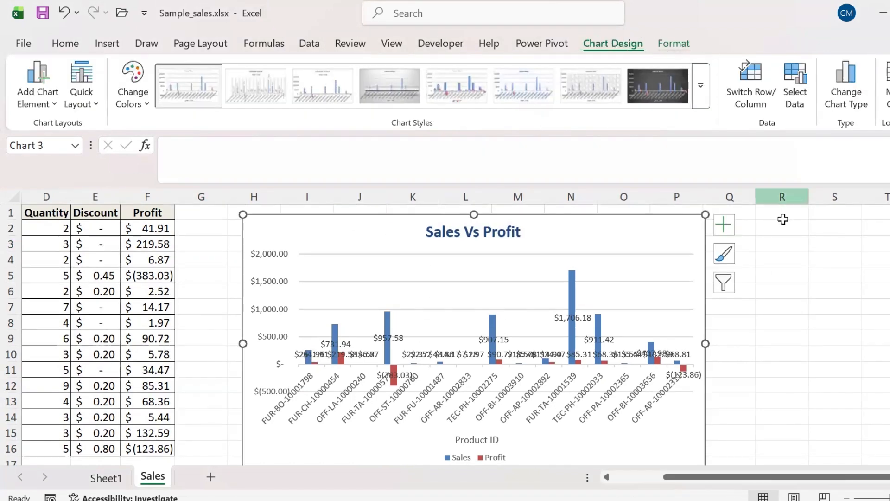
click(800, 278)
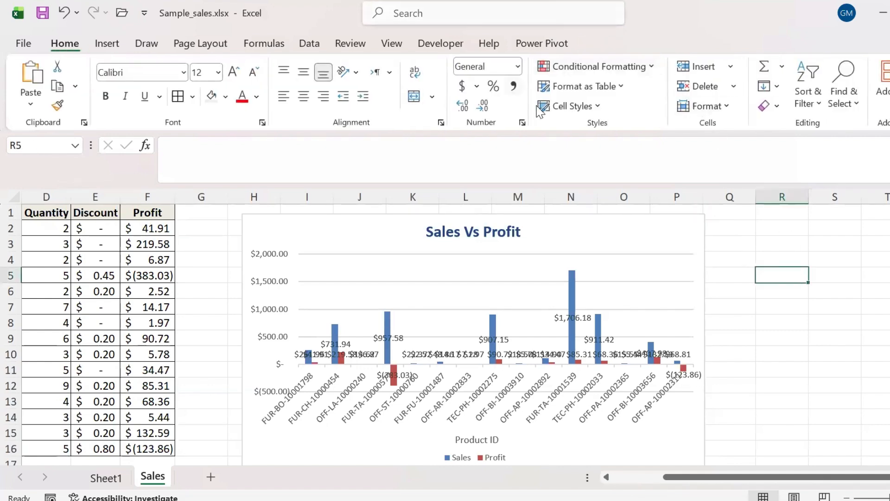
- Remove all data labels from the Sales Vs Profit chart
click(546, 221)
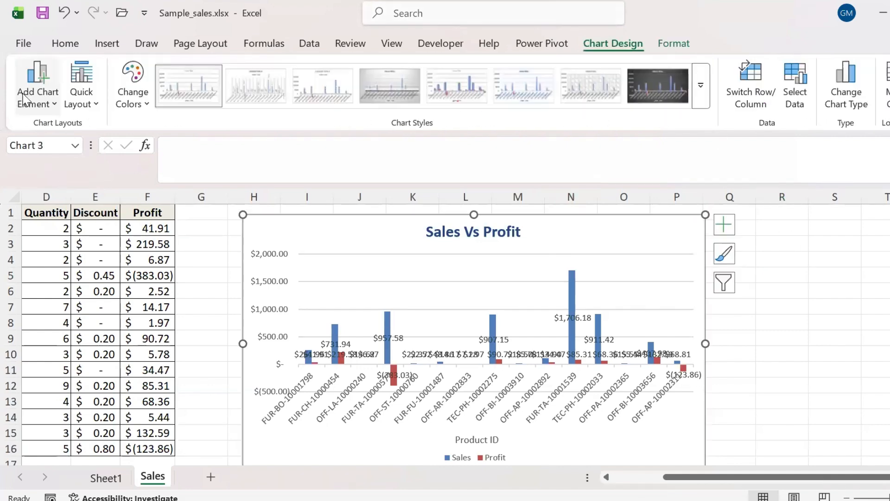
click(27, 95)
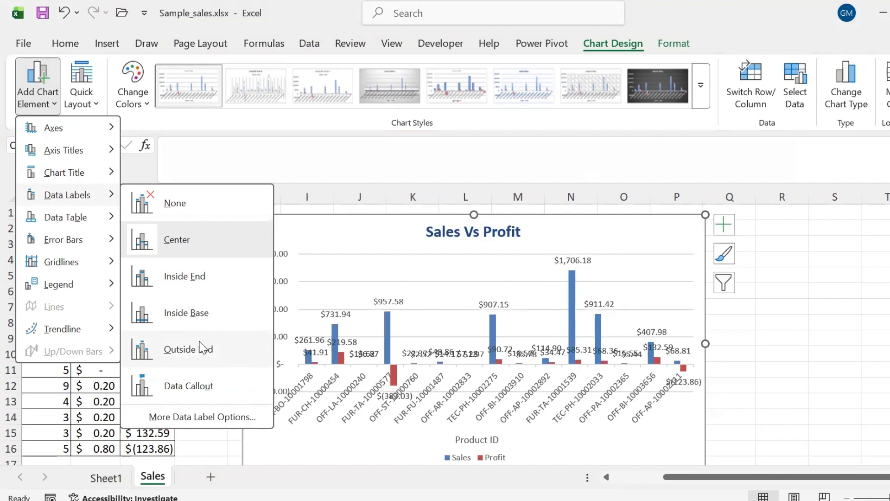
click(199, 201)
- Add a data table with legend keys beneath the chart's columns and switch it to the No Legend Keys version
click(47, 91)
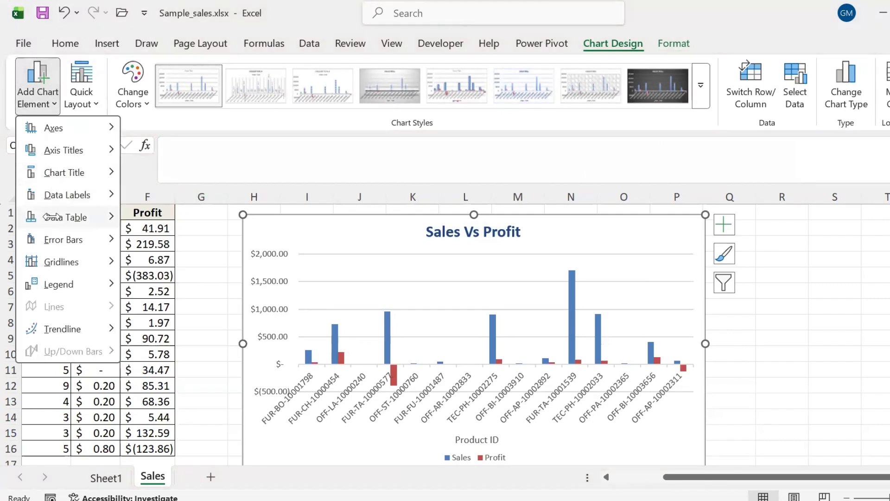
mouse_move(52, 216)
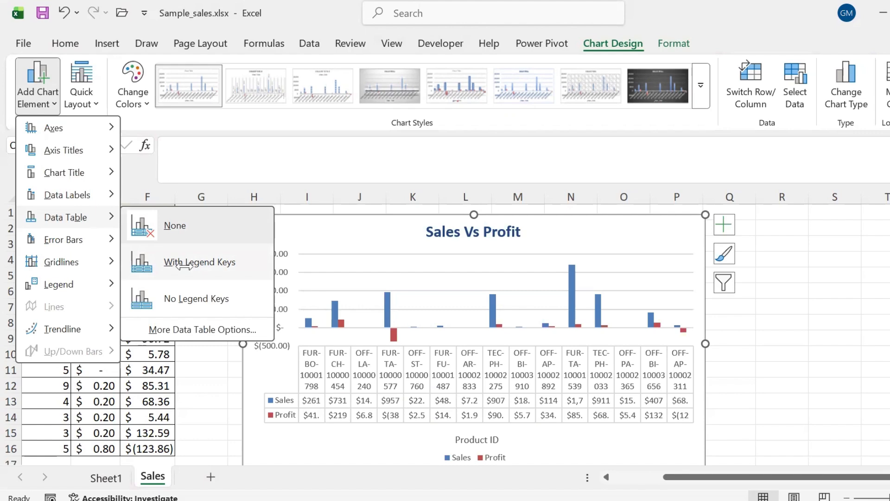
click(231, 272)
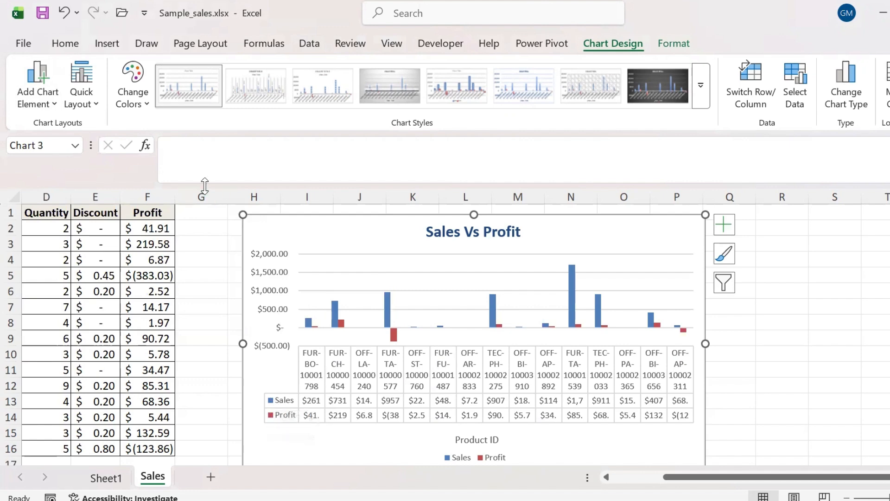
click(47, 87)
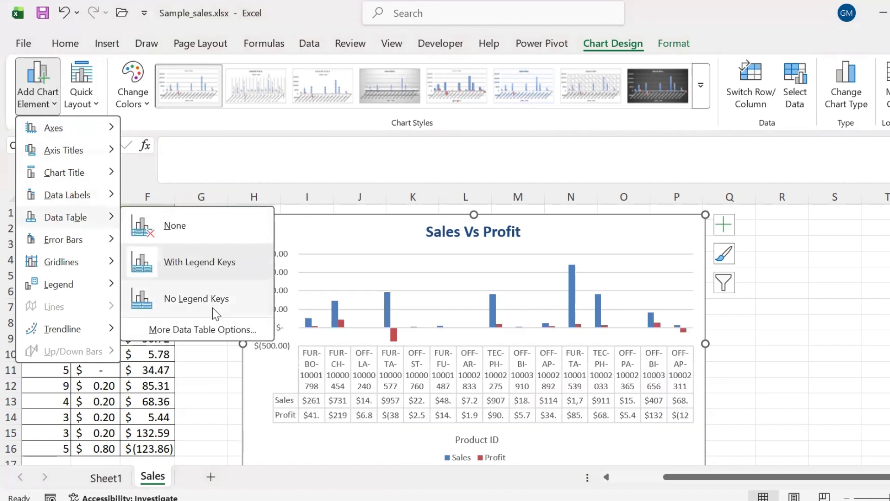
click(283, 404)
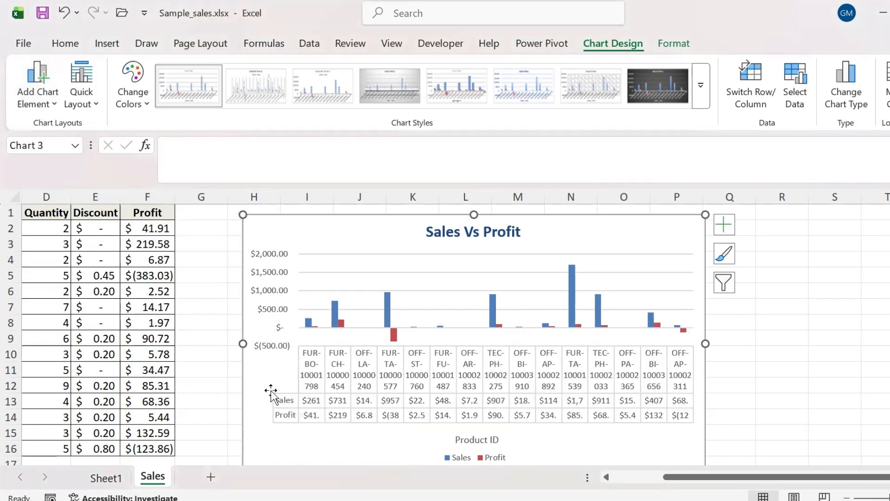
- Remove the data table from beneath the chart's columns
click(45, 100)
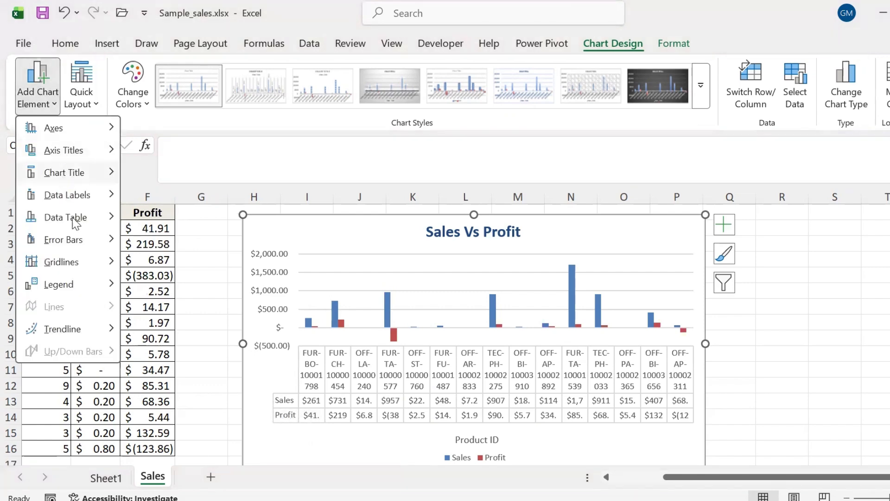
mouse_move(76, 221)
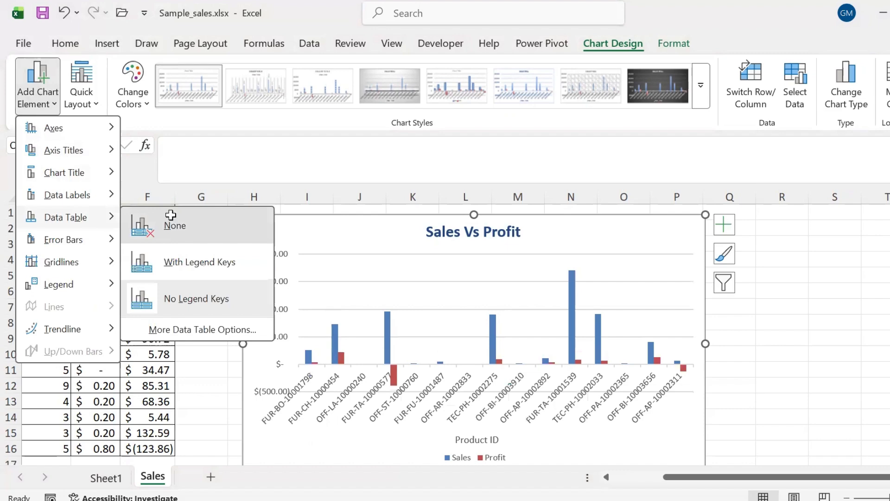
click(170, 215)
- Remove the Sales and Profit legend from the chart
click(54, 105)
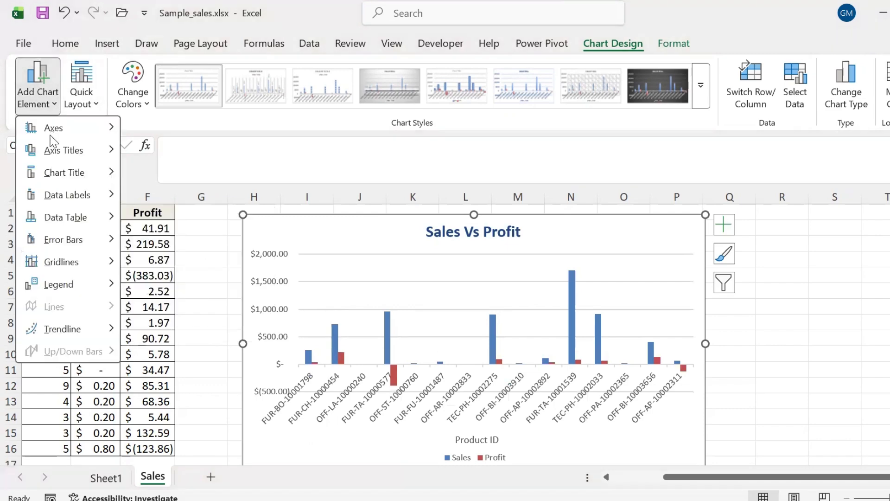
mouse_move(74, 291)
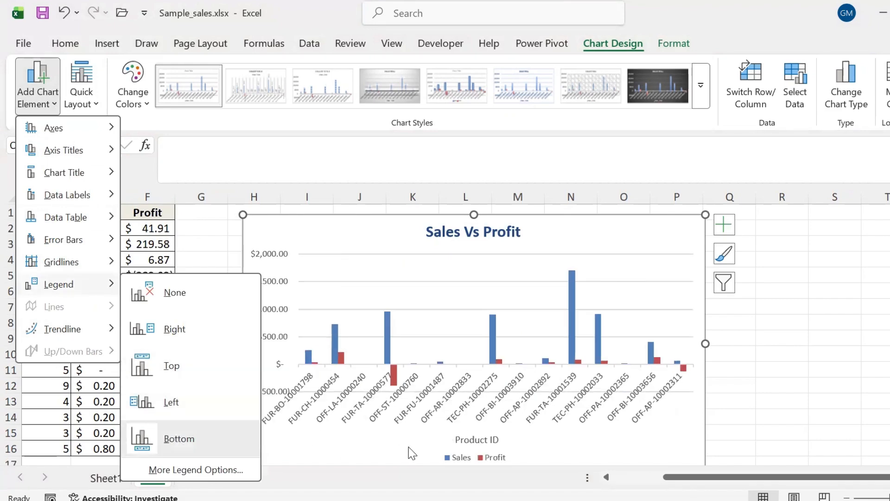
click(191, 290)
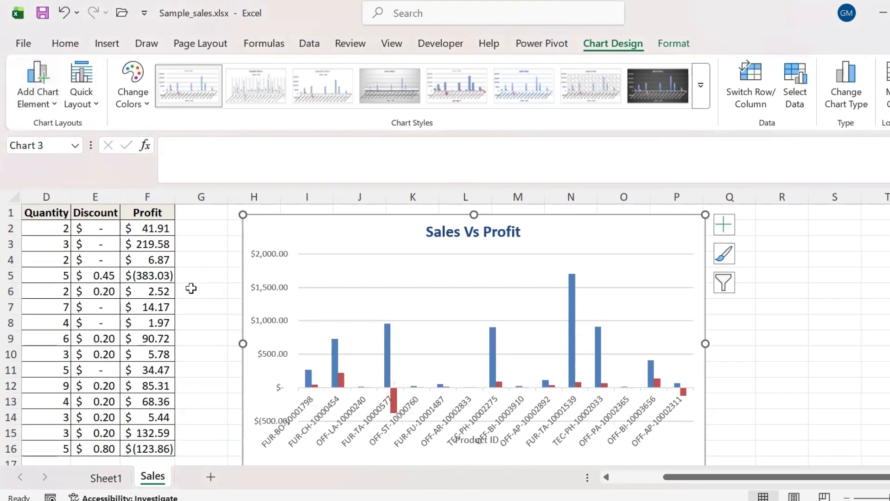
- Add a legend for Sales and Profit at the top of the chart
click(30, 73)
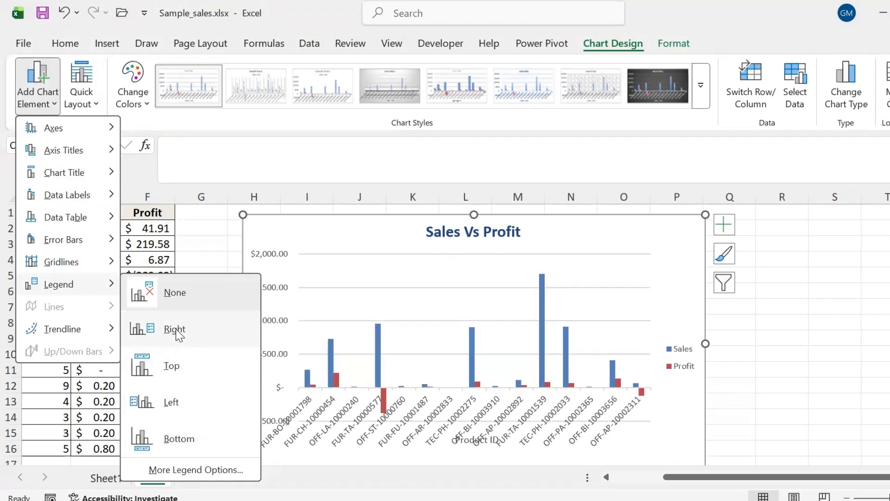
click(159, 367)
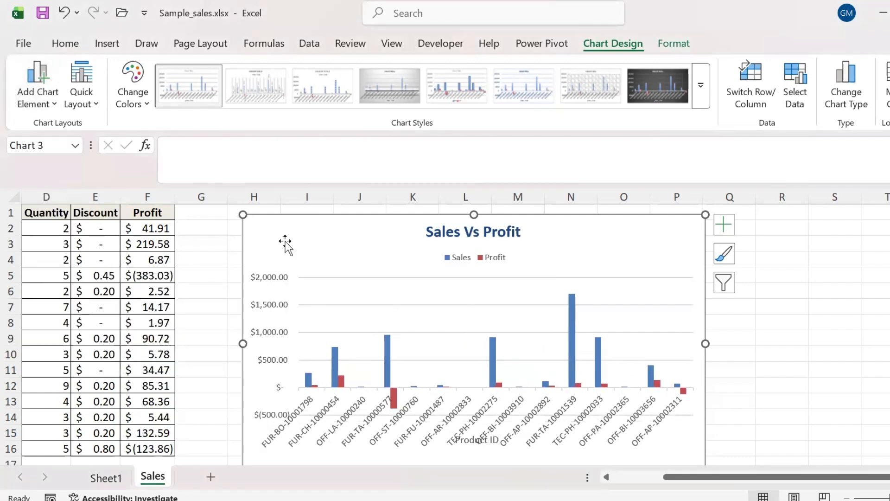
click(53, 90)
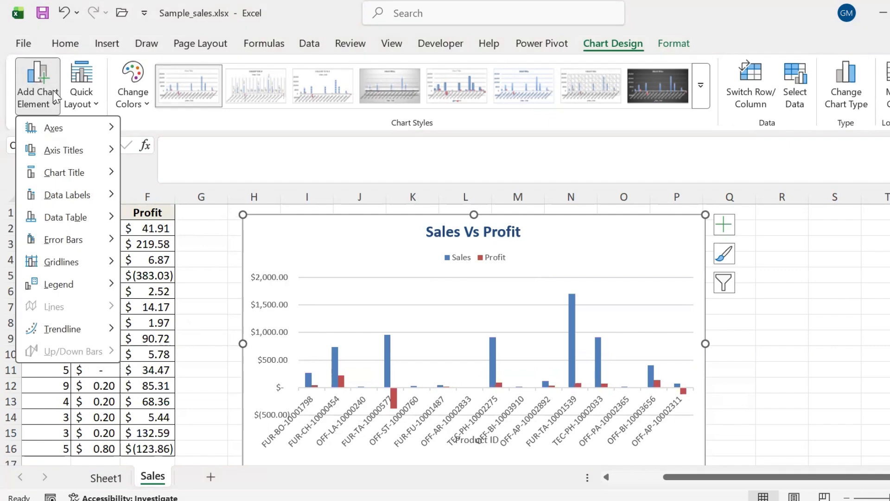
click(53, 90)
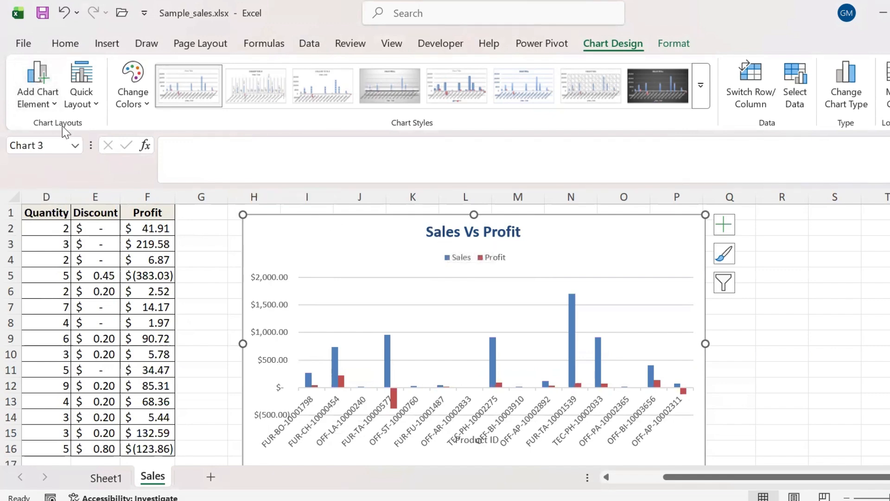
- Recolour the chart with the Colorful palette that starts with orange and teal
click(86, 109)
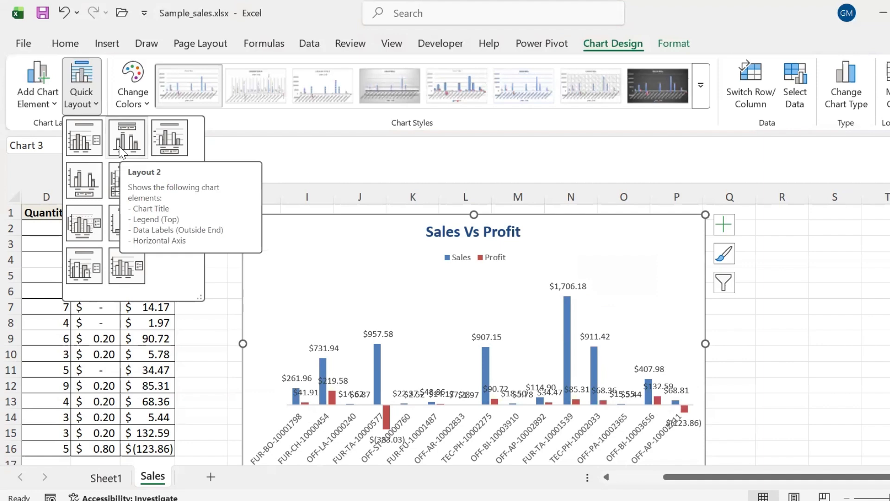
click(132, 93)
click(132, 92)
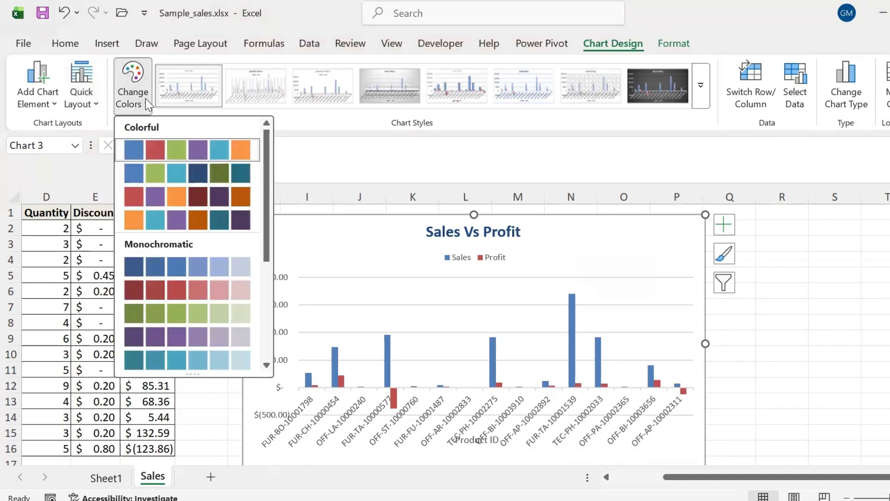
click(171, 225)
click(461, 258)
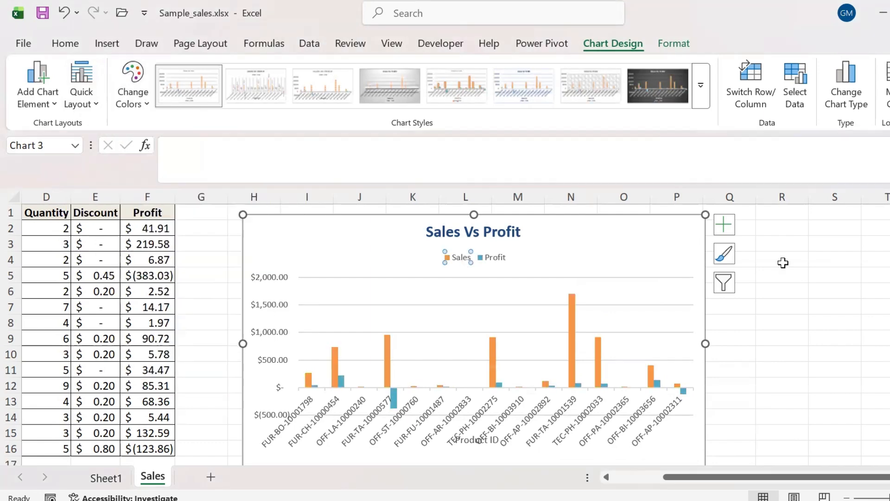
click(875, 338)
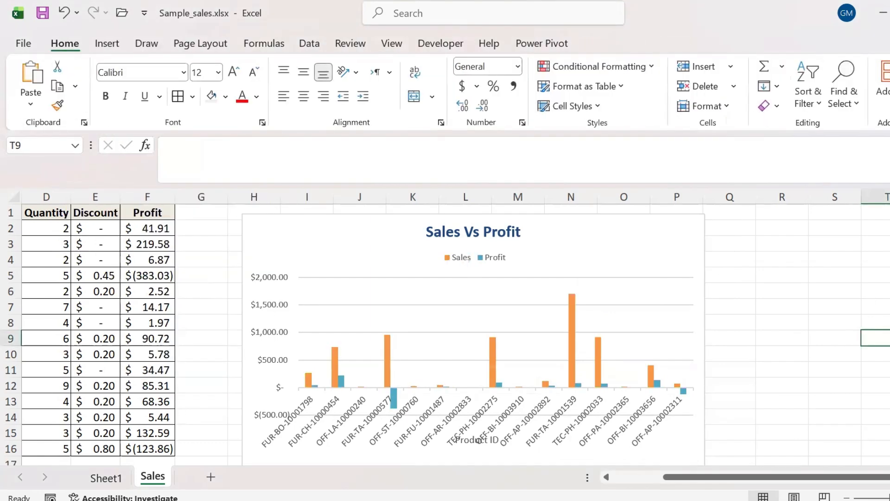
- Give the chart area a solid light grey fill
click(670, 260)
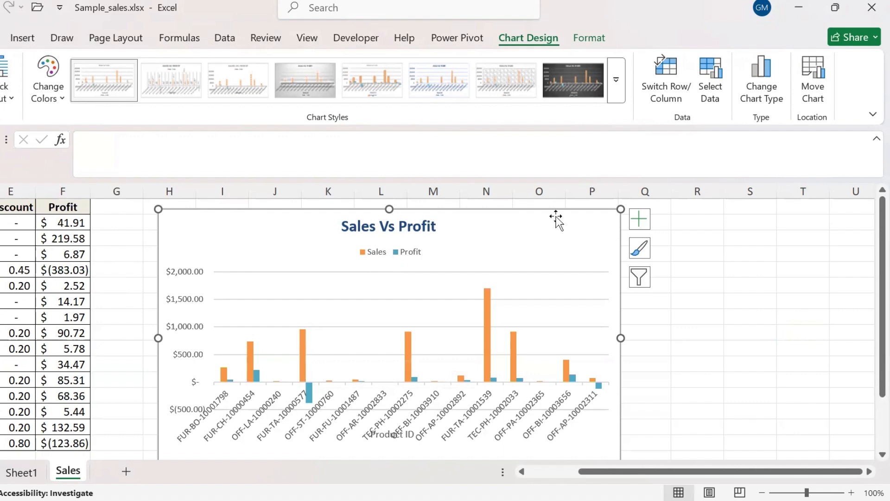
double_click(543, 224)
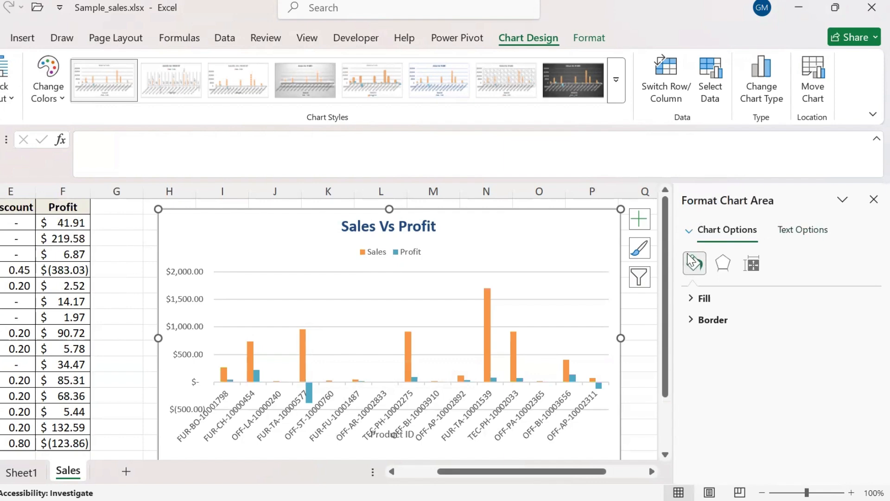
click(691, 299)
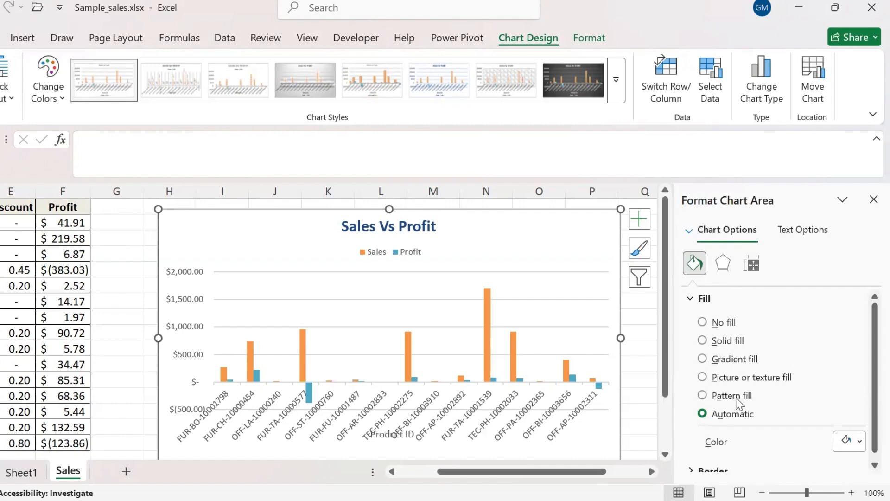
click(724, 343)
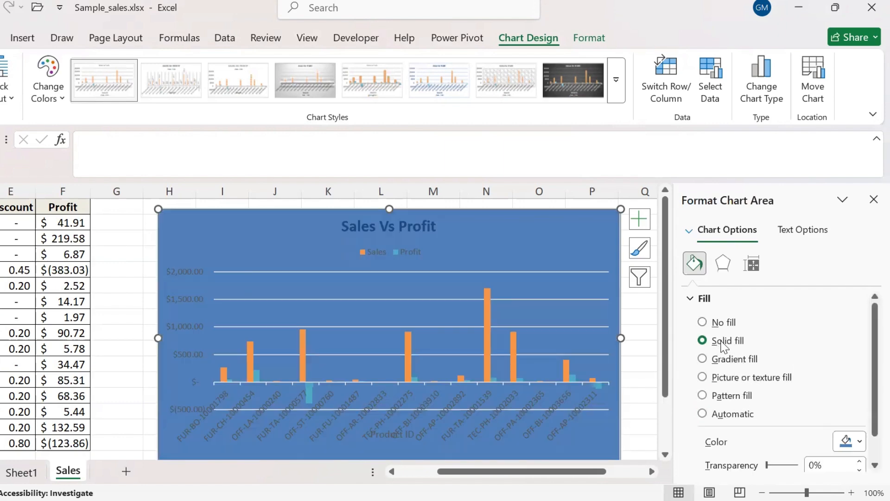
click(858, 441)
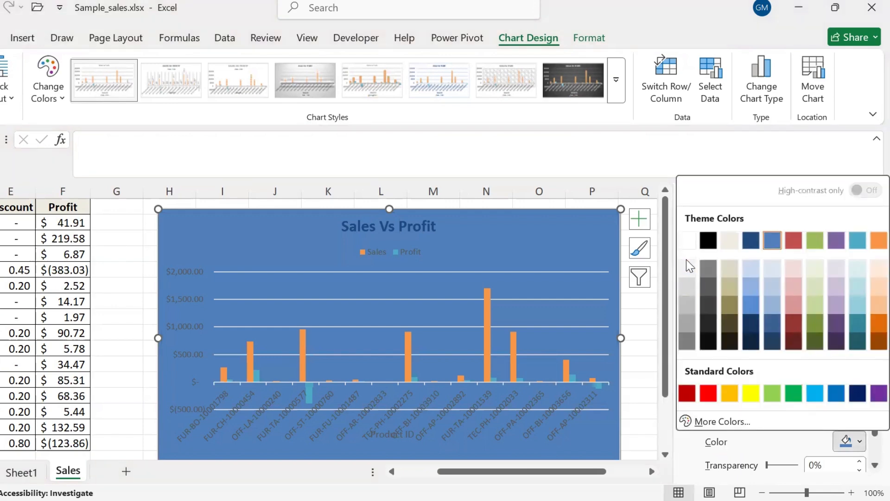
click(687, 285)
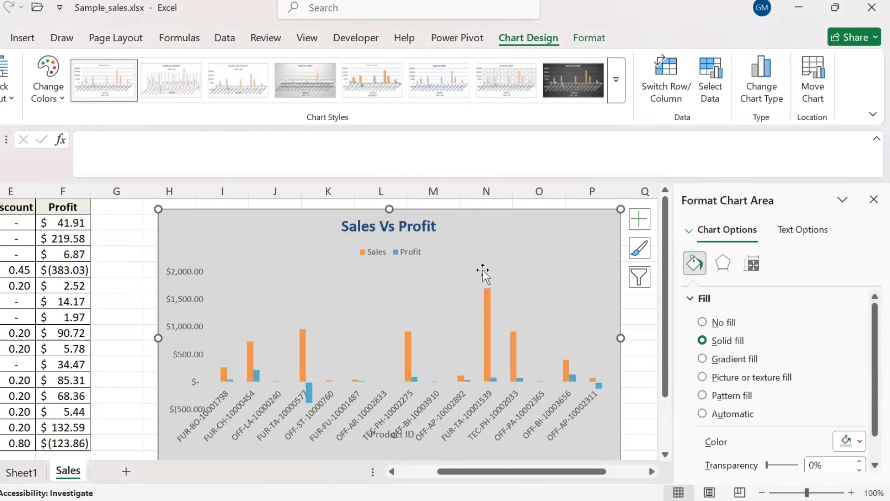
- Give the plot area a solid fill in the lightest purple theme colour
click(295, 288)
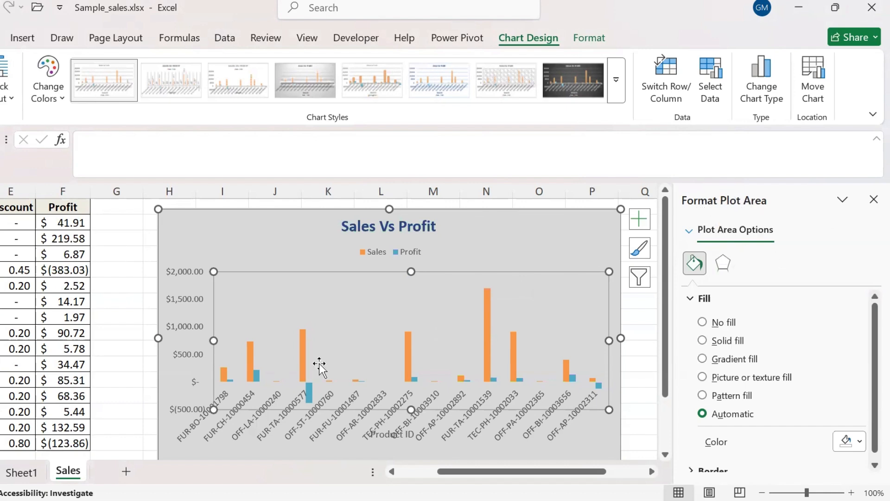
click(716, 342)
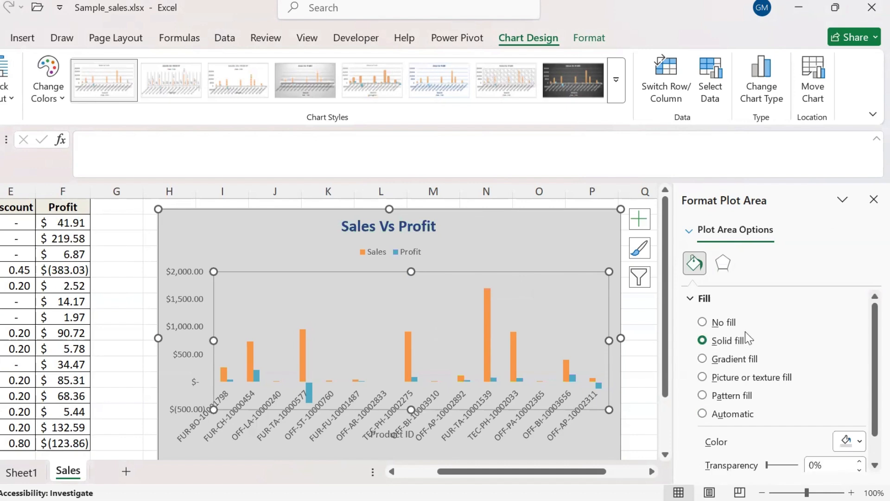
click(860, 440)
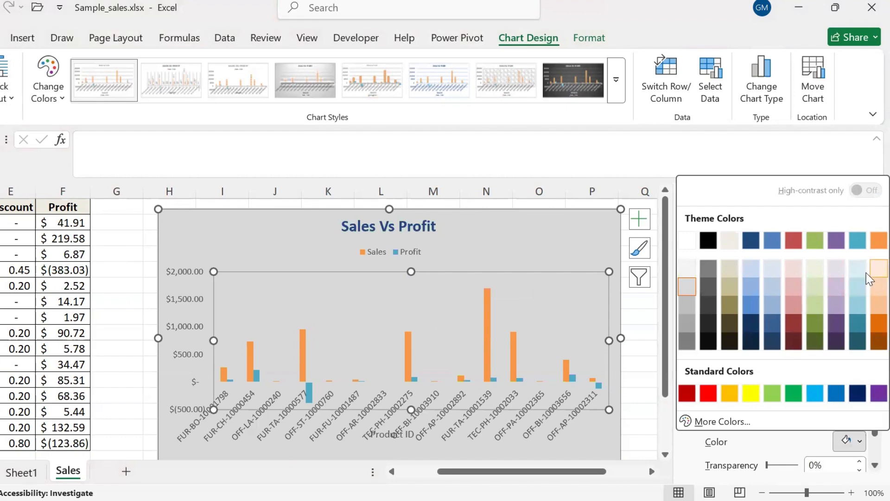
click(836, 268)
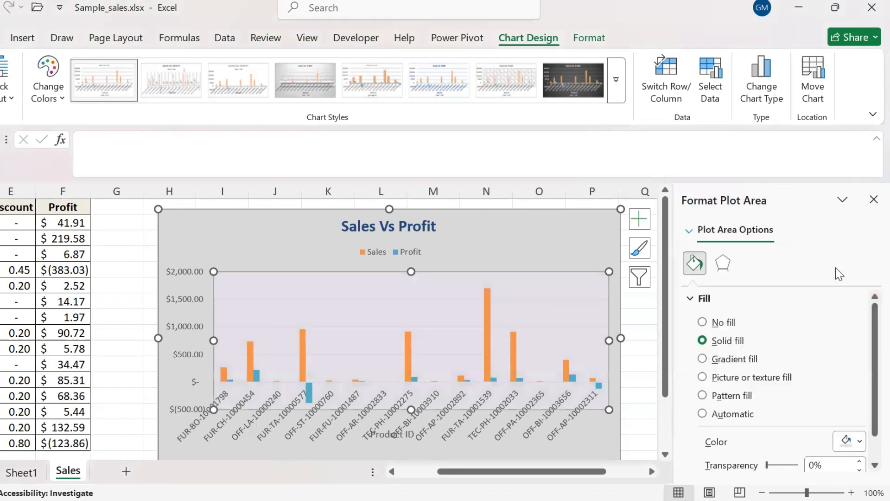
- Fill the Sales series columns with solid black
mouse_move(488, 318)
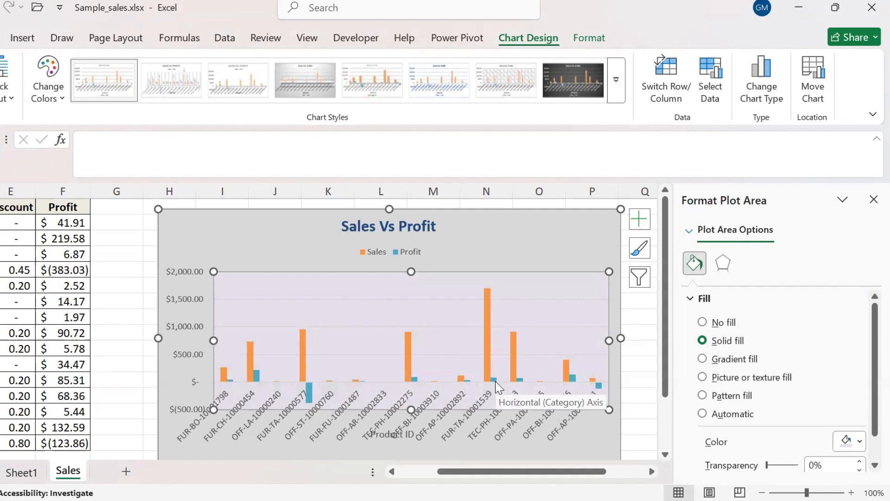
click(488, 319)
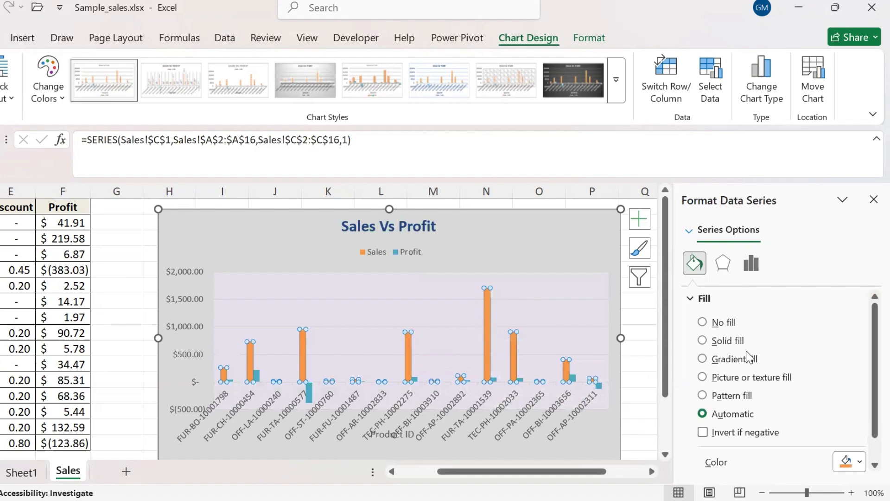
click(718, 345)
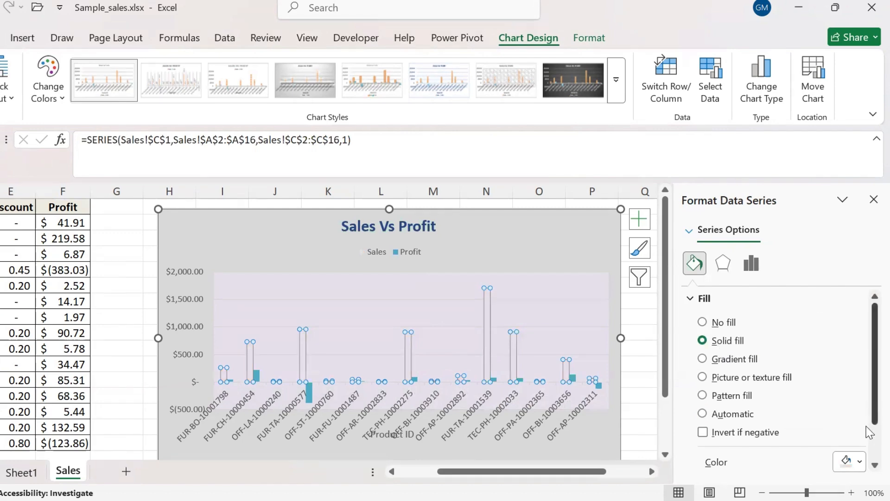
click(860, 464)
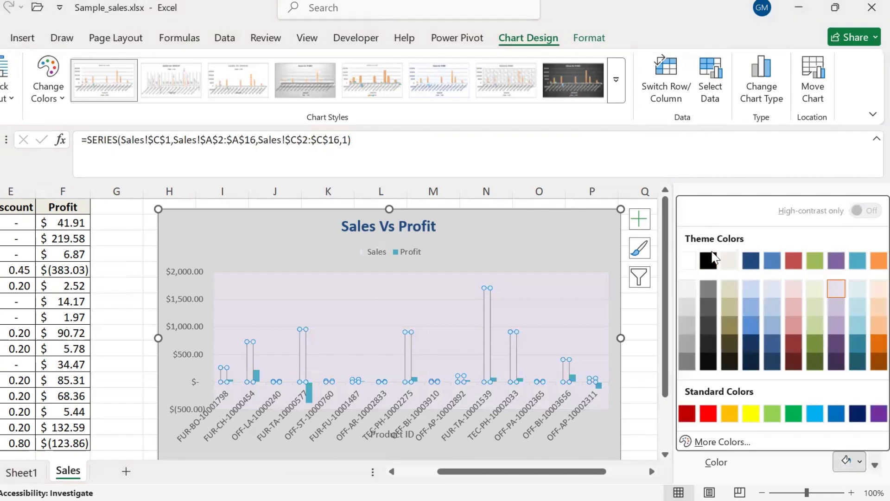
click(709, 260)
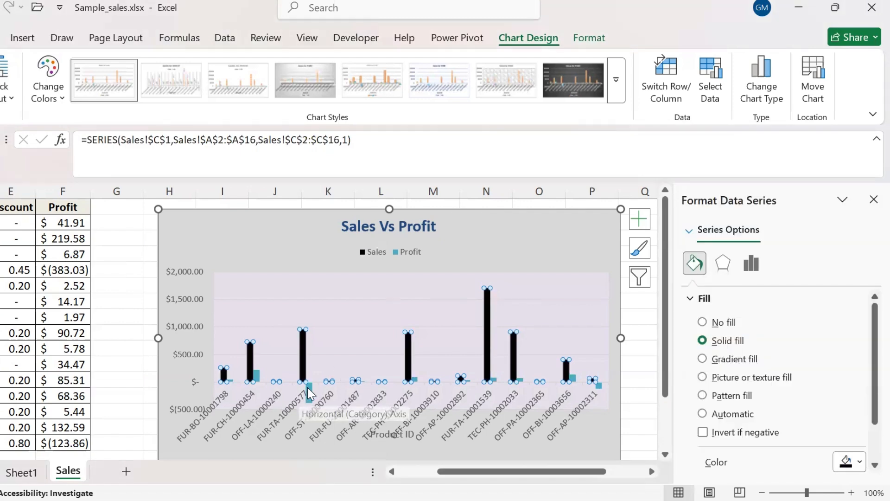
- Fill the Profit series columns with solid red and close the formatting options
click(412, 378)
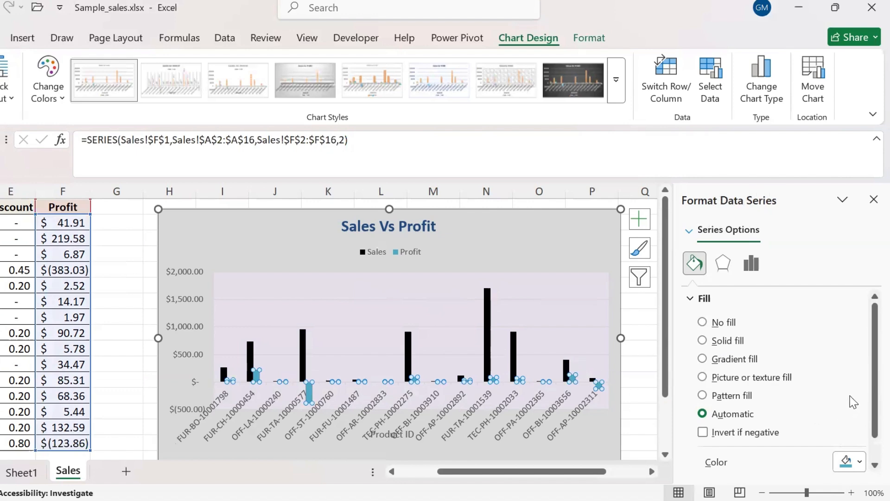
click(717, 343)
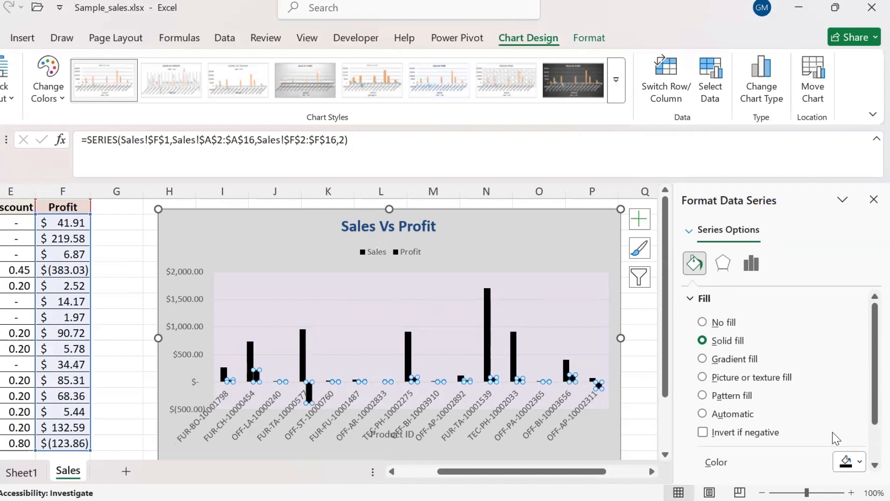
click(867, 465)
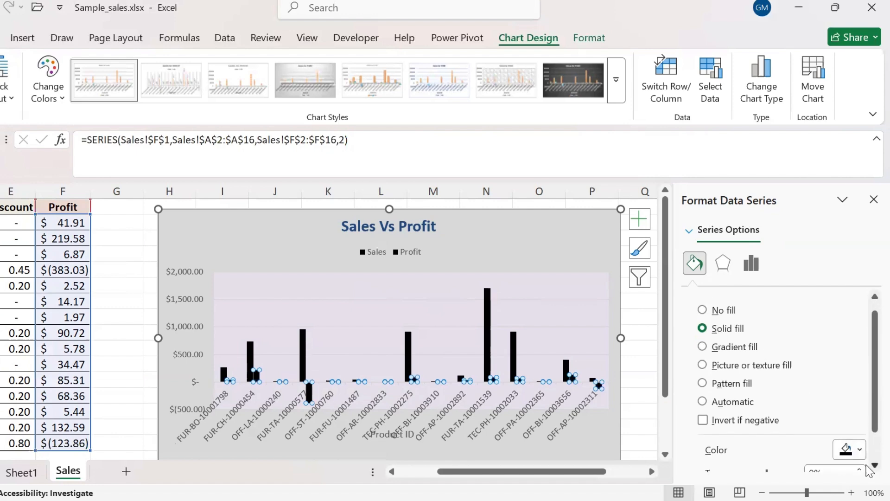
click(850, 448)
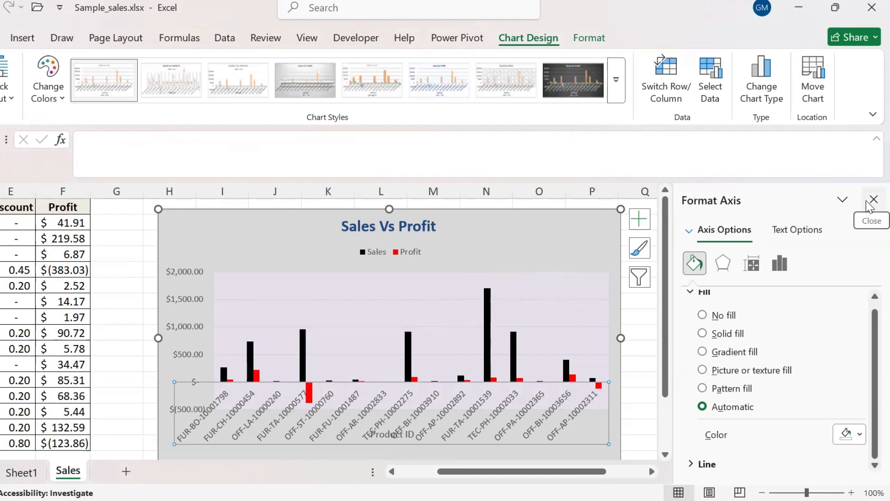
click(872, 199)
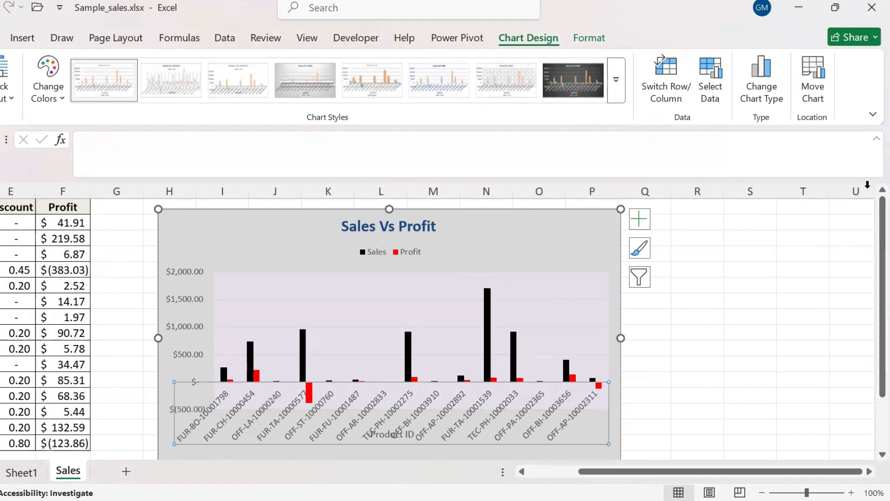
- Enlarge the chart and move the Product ID axis title below the category labels
drag(869, 277, 866, 336)
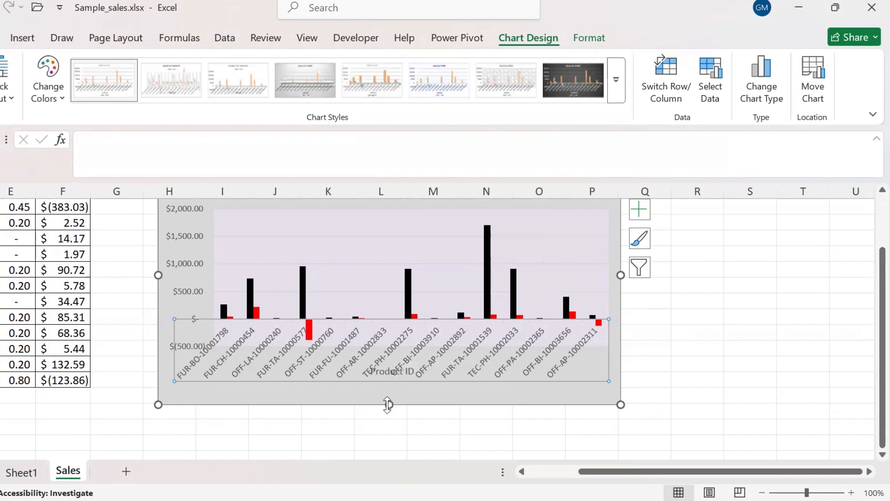
drag(387, 405, 389, 435)
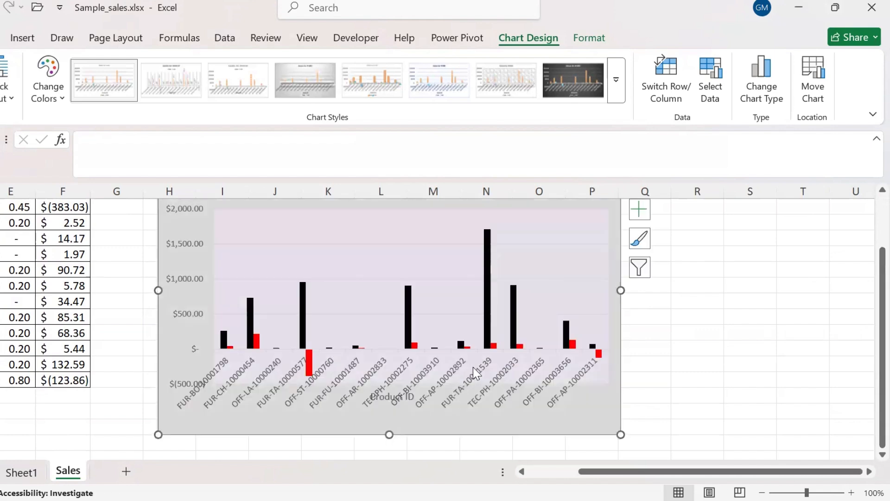
click(381, 401)
drag(381, 403, 381, 432)
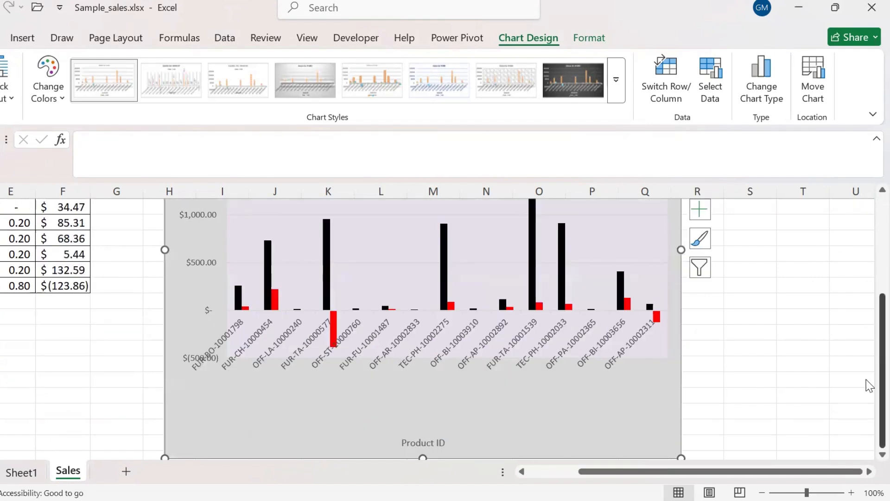
- Reduce the gap width between the Sales and Profit column groups to 3% and close the formatting options
drag(881, 380, 868, 278)
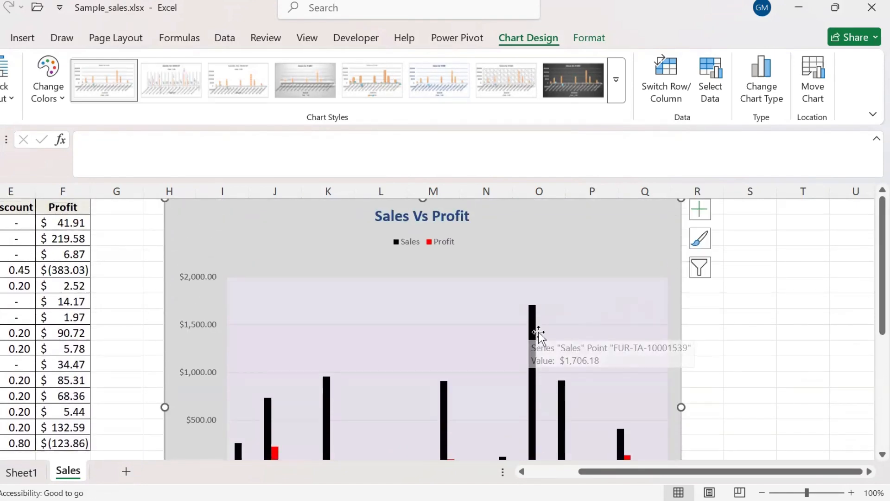
click(533, 330)
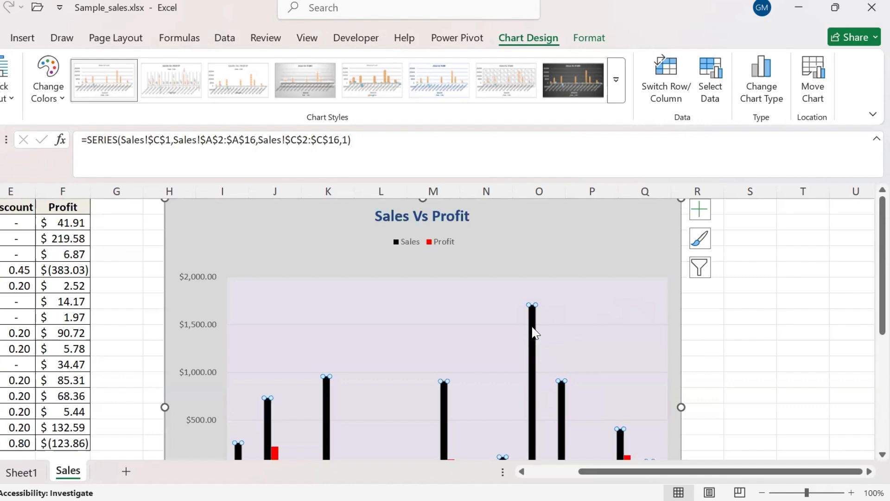
click(534, 330)
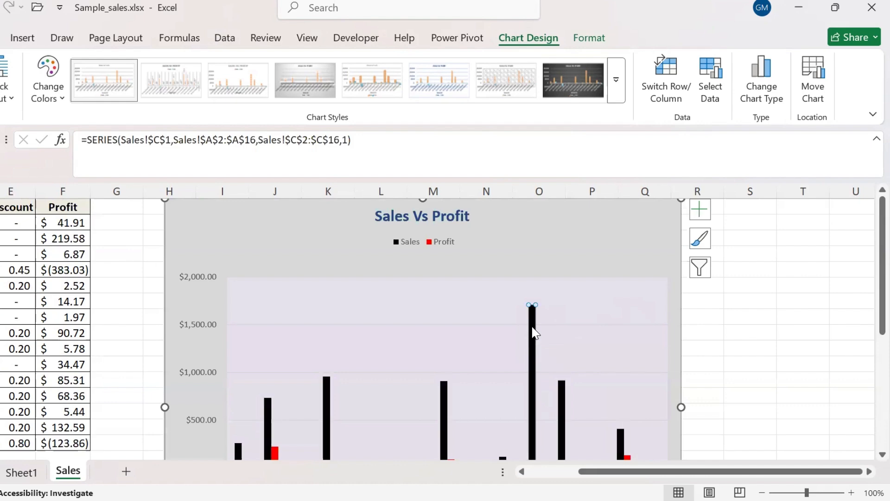
double_click(533, 328)
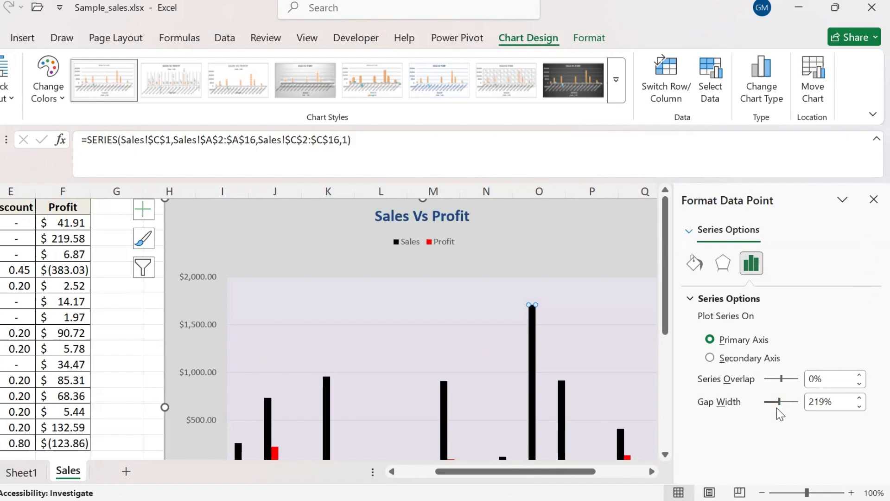
click(666, 303)
drag(671, 308, 671, 345)
drag(780, 402, 764, 406)
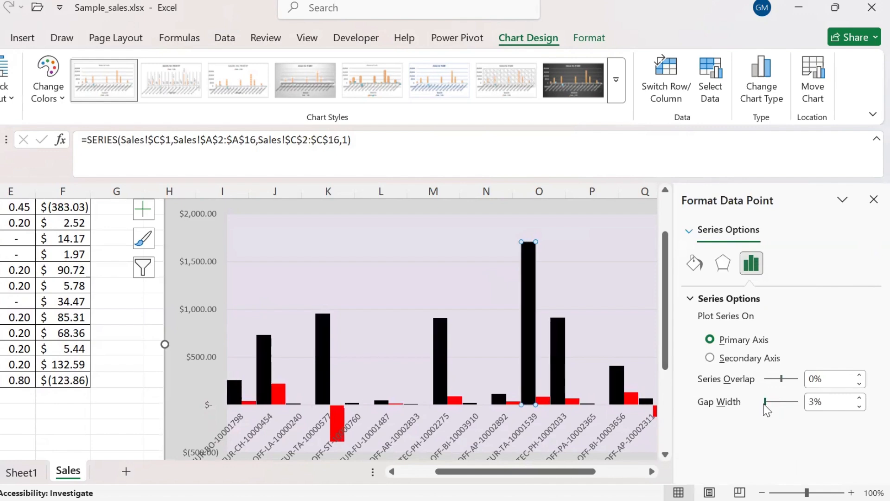
click(873, 199)
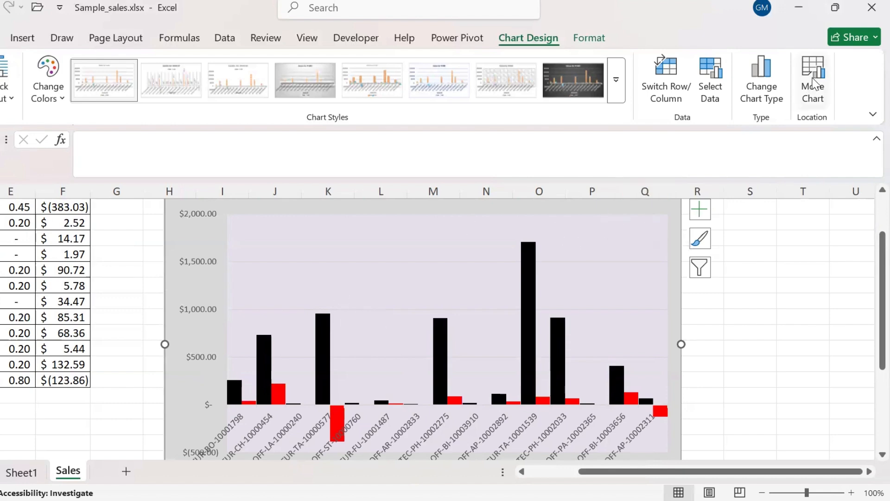
- Move the chart to a new sheet named "Sales Vs Profit Chart" and deselect it
click(814, 81)
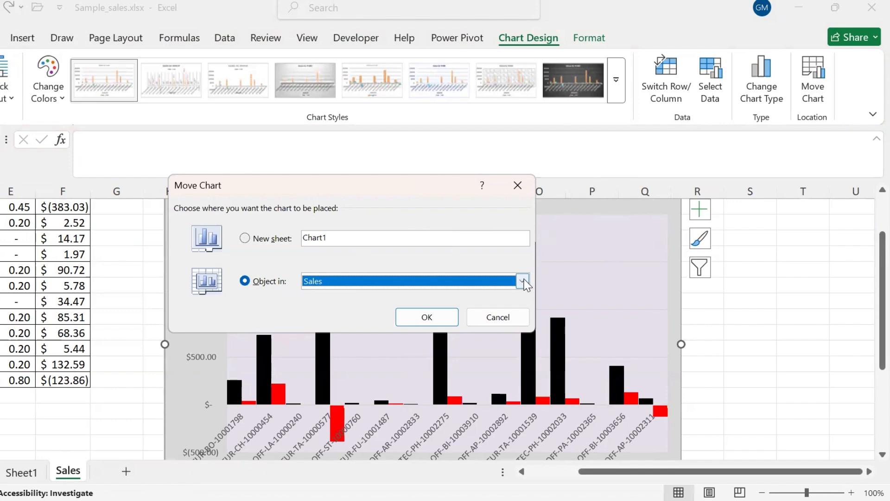
click(523, 281)
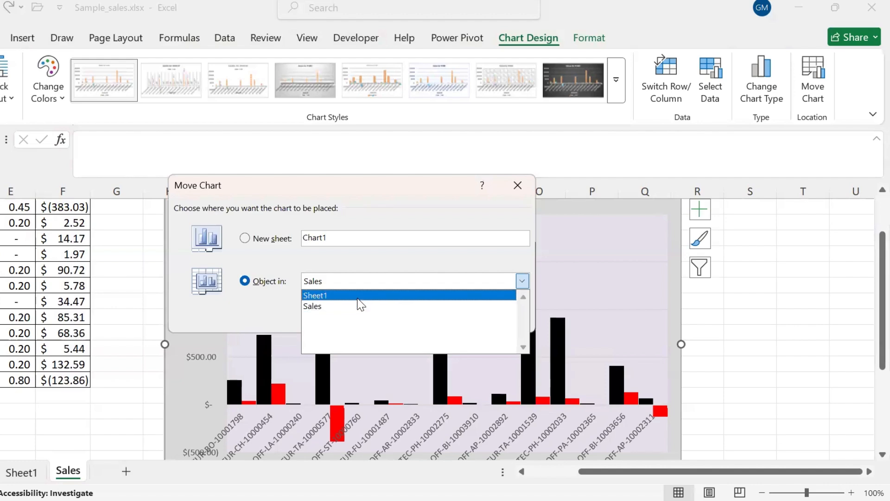
click(530, 279)
click(245, 238)
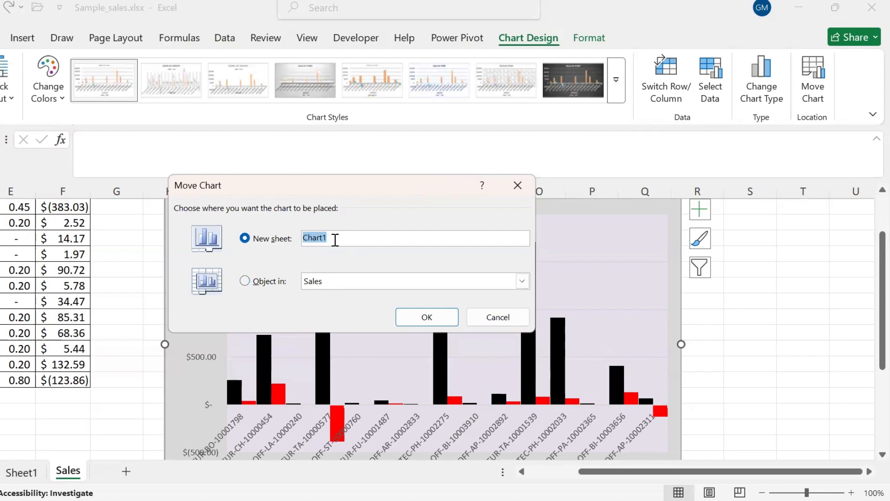
text(Sales Vs Profit Chart)
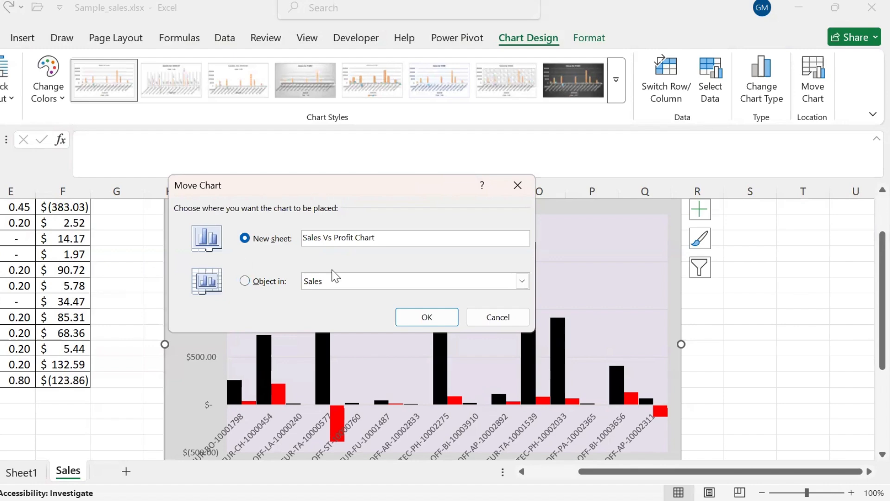
click(428, 322)
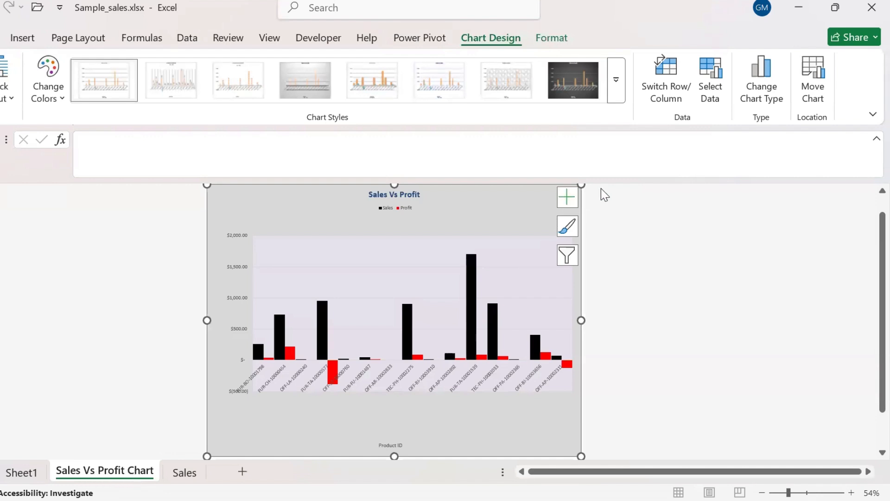
click(725, 281)
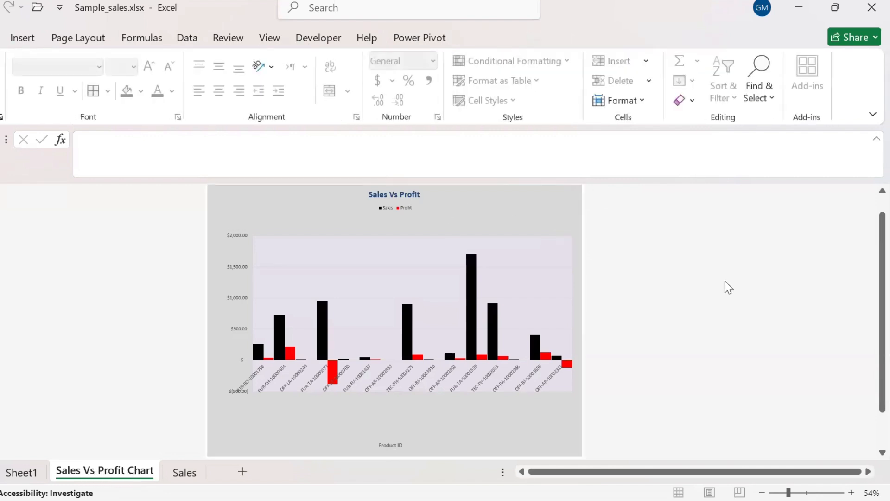
click(570, 213)
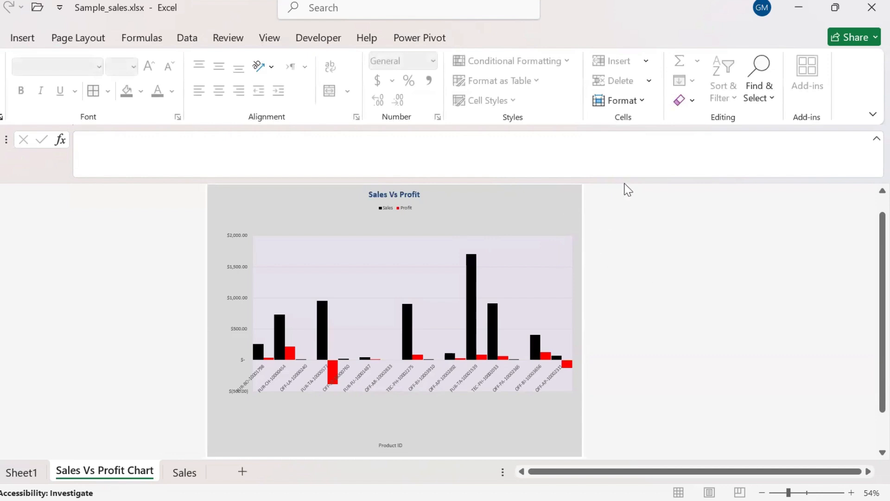